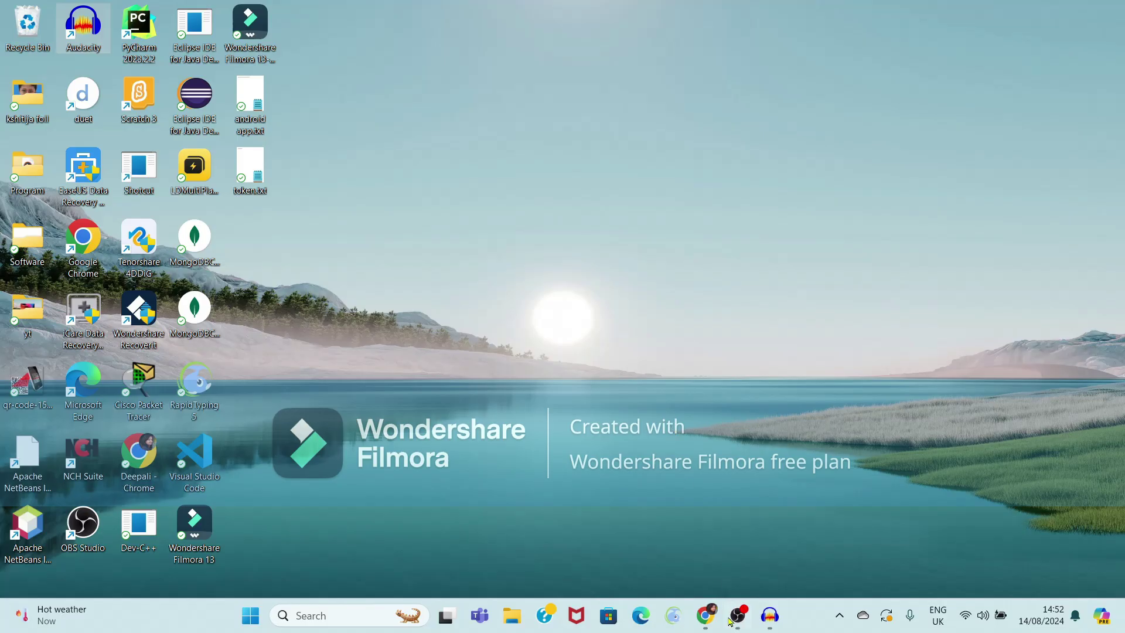
# Step: Open Chrome and search Google for "android studio download"
pyautogui.click(710, 619)
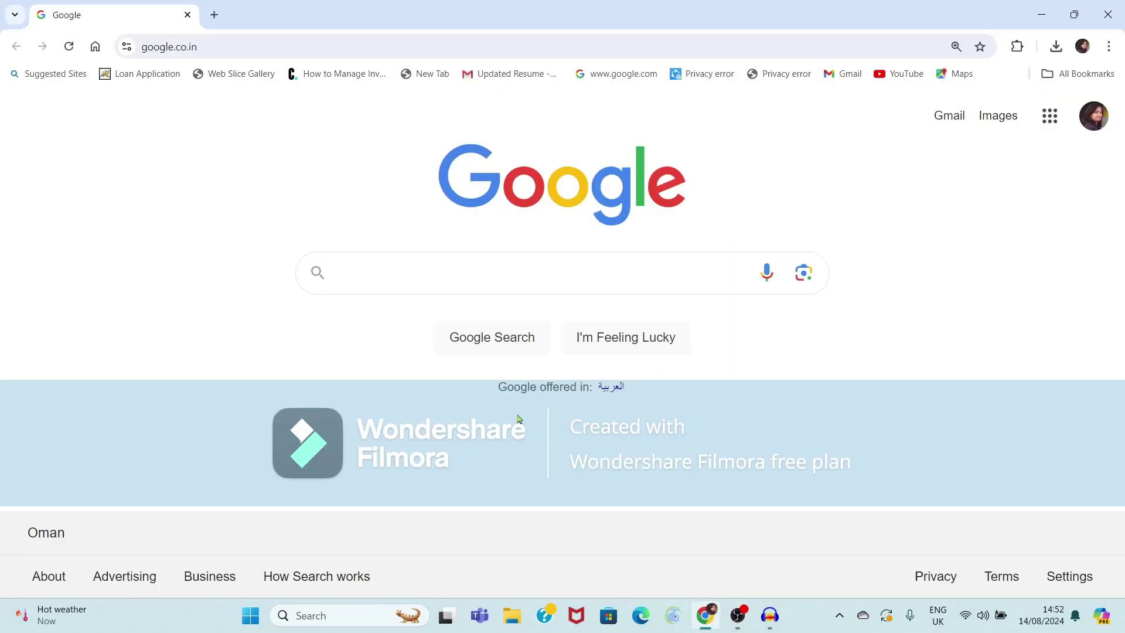
pyautogui.click(386, 286)
pyautogui.write('androi')
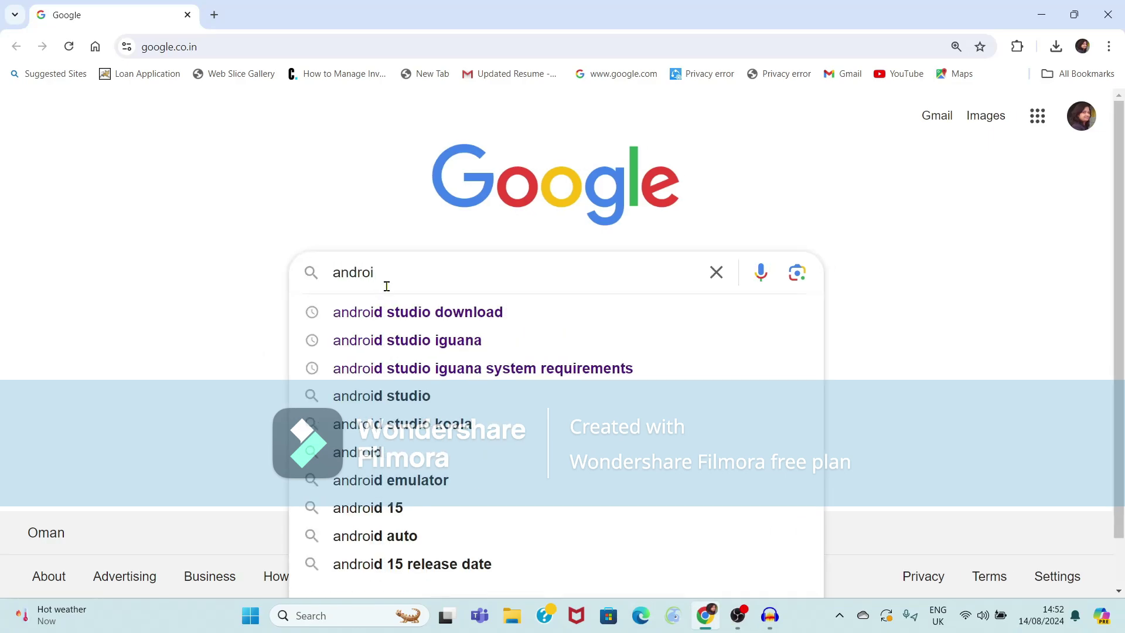
pyautogui.write('d stud')
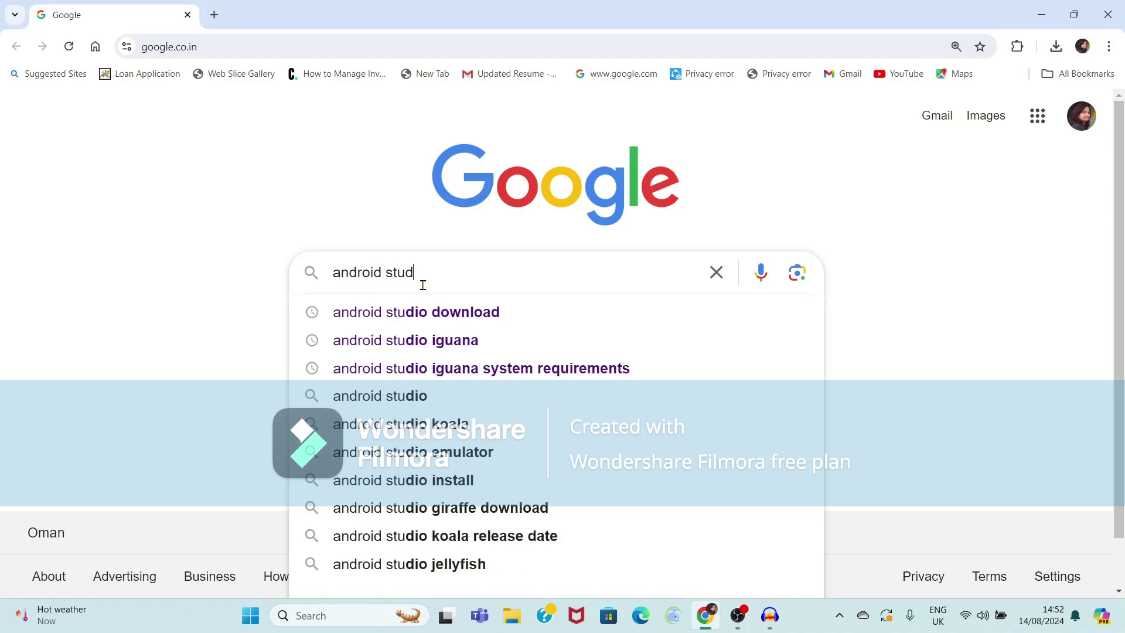
pyautogui.write('io download')
pyautogui.press('Return')
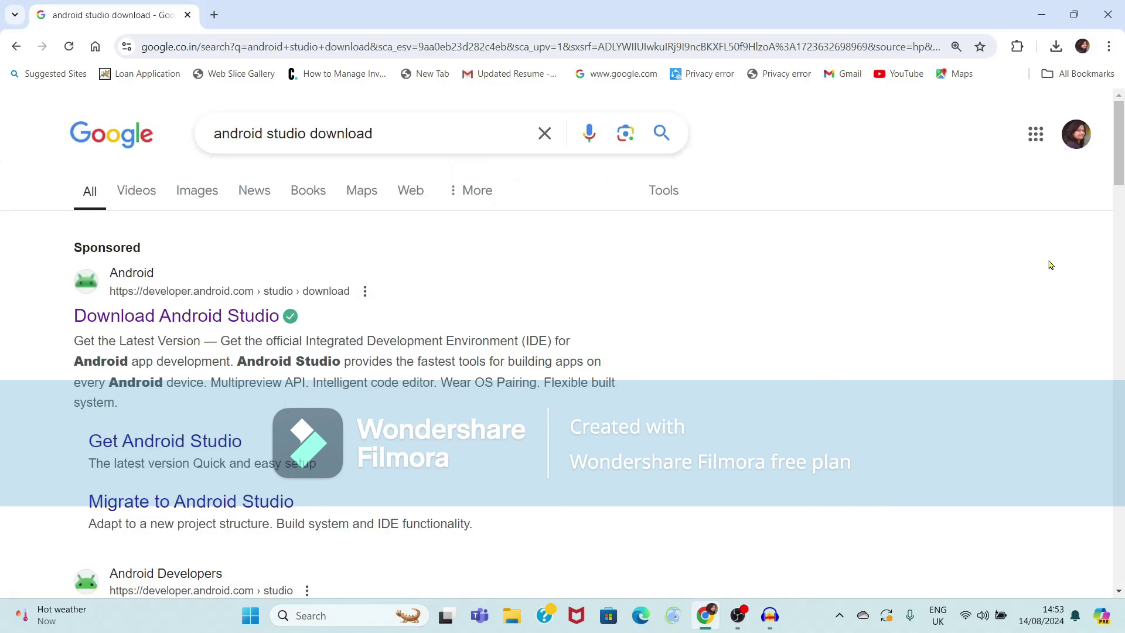
# Step: Download Android Studio Koala | 2024.1.1 Patch 2 for Windows from the official site, agreeing to its terms, and dismiss the badge offer
pyautogui.moveTo(1119, 142)
pyautogui.mouseDown()
pyautogui.moveTo(1119, 227)
pyautogui.moveTo(1119, 150)
pyautogui.mouseUp()
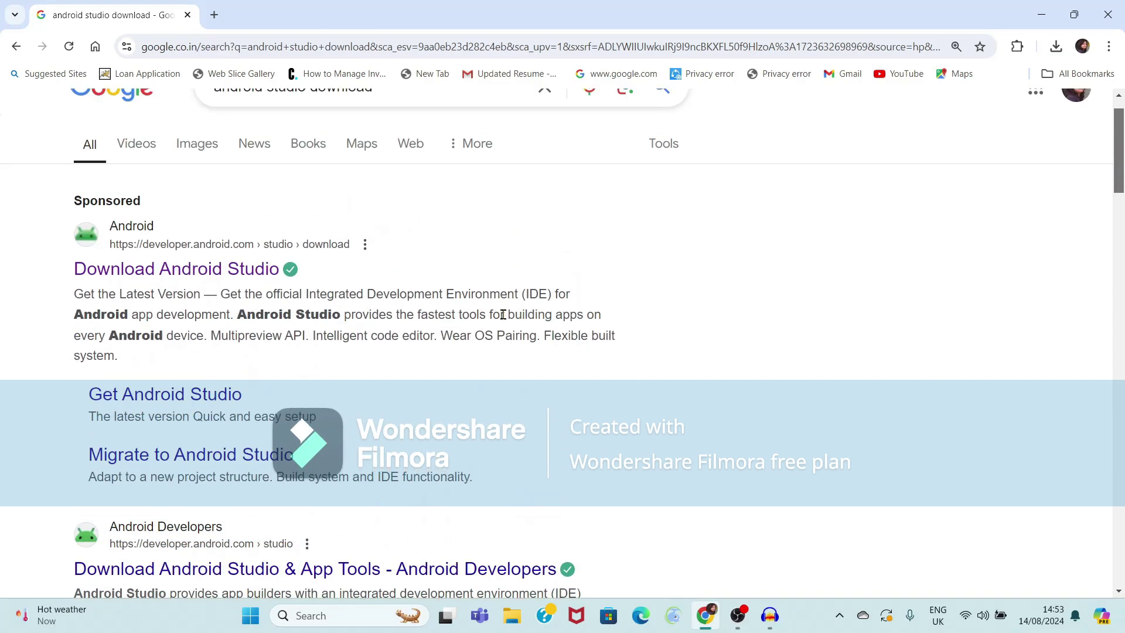
pyautogui.click(164, 279)
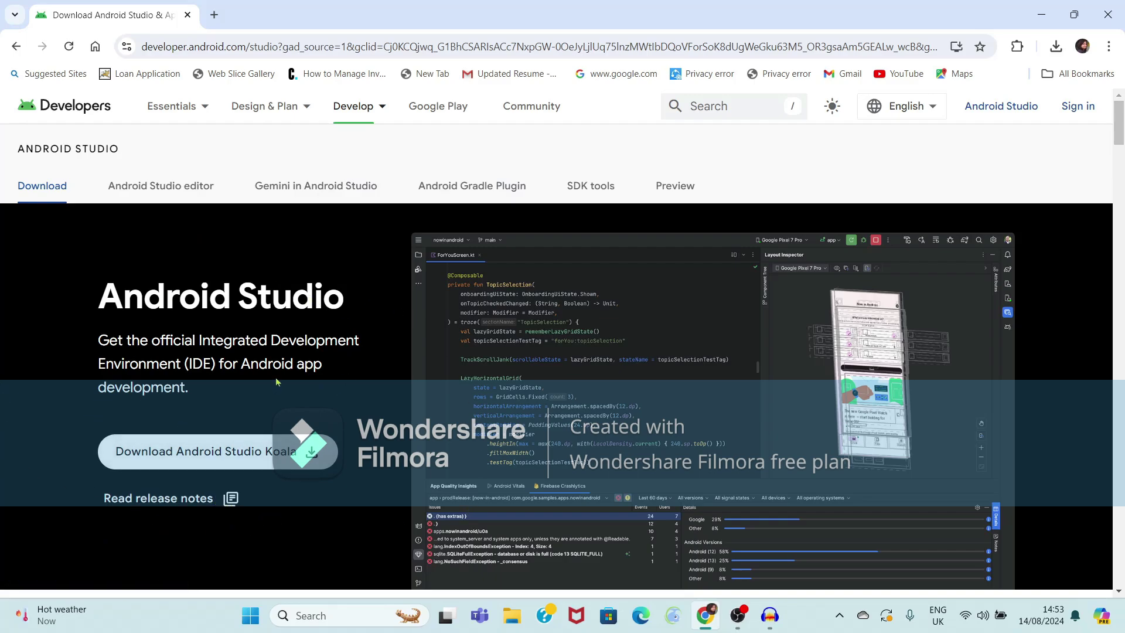
pyautogui.click(201, 464)
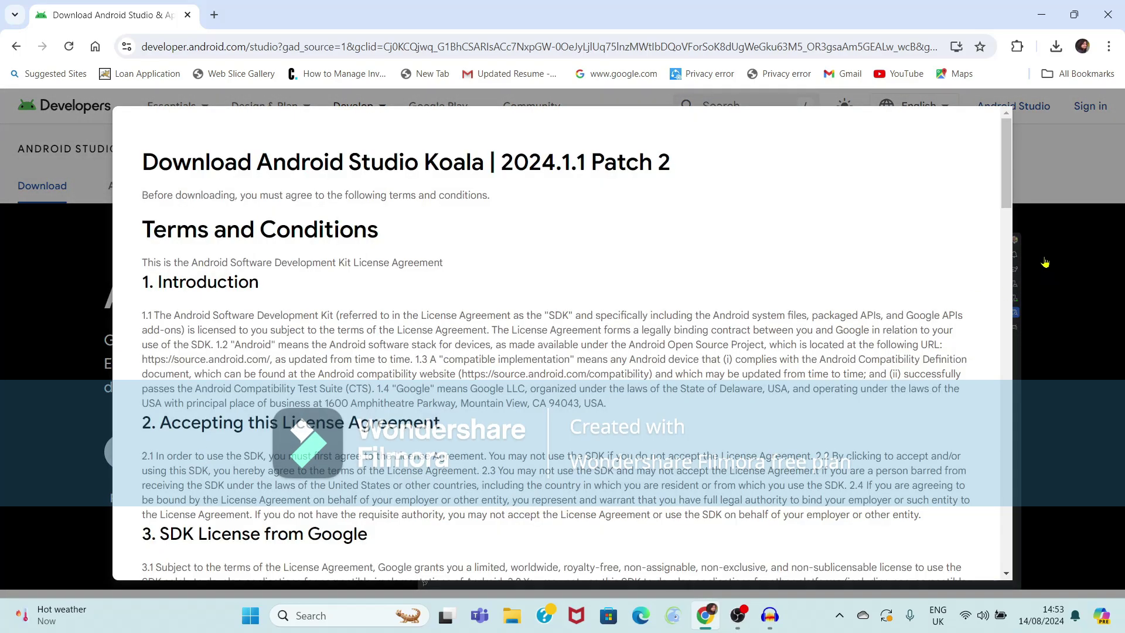
pyautogui.moveTo(1006, 164); pyautogui.dragTo(952, 550)
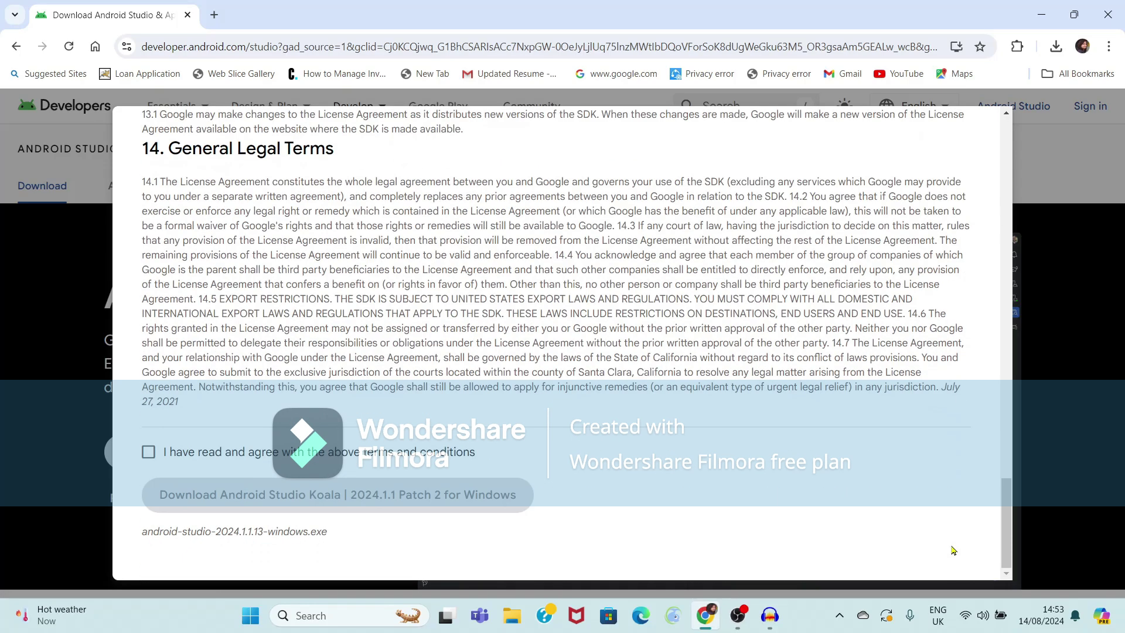
pyautogui.click(150, 454)
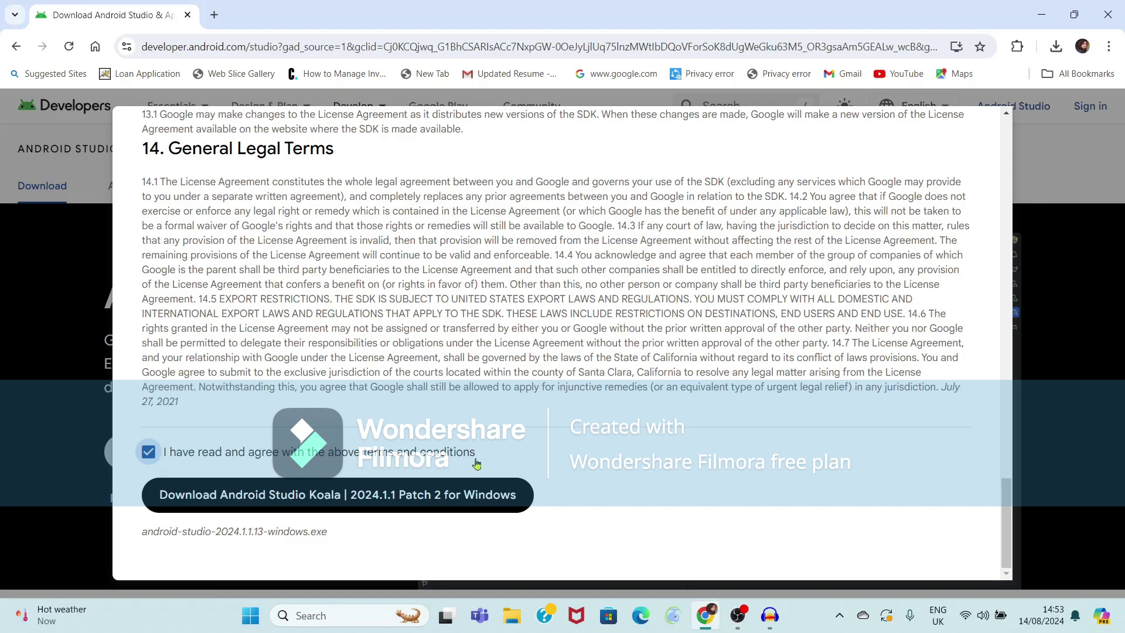
pyautogui.click(300, 508)
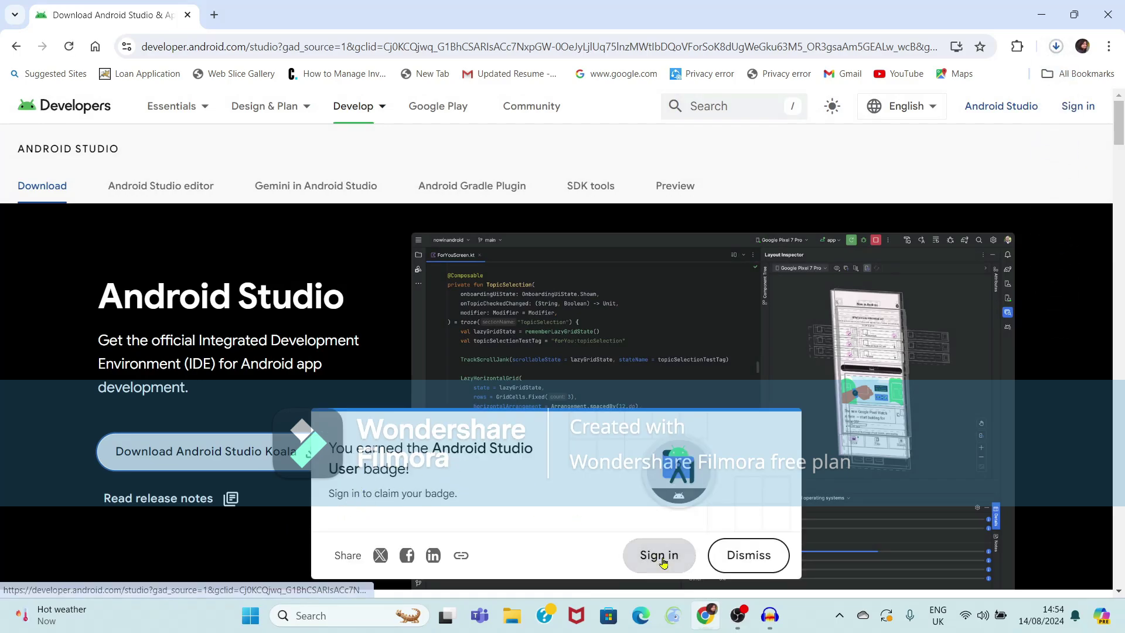
pyautogui.click(749, 555)
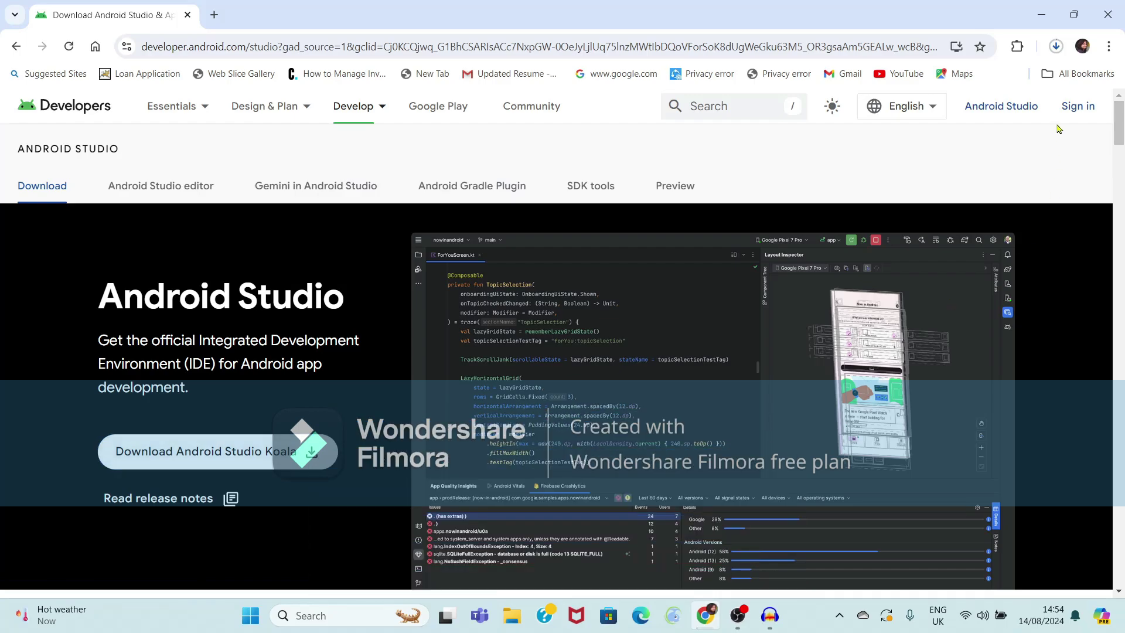
# Step: Locate the already downloaded android-studio-2024.1.1.13-windows.exe in its folder and run it
pyautogui.click(1057, 47)
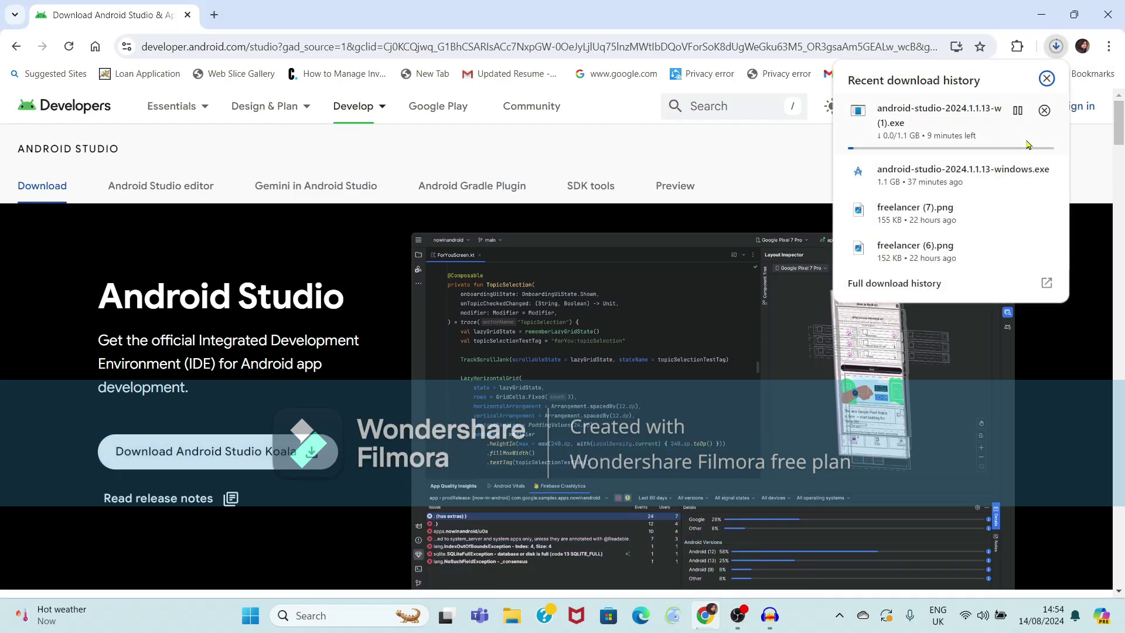
pyautogui.moveTo(999, 175)
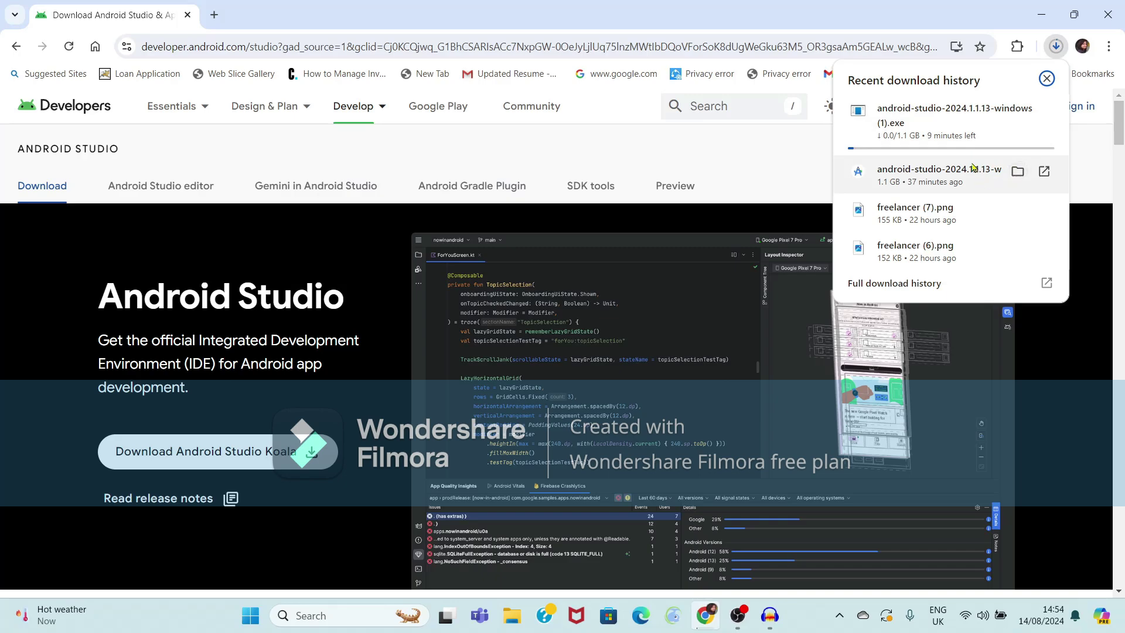
pyautogui.click(1017, 172)
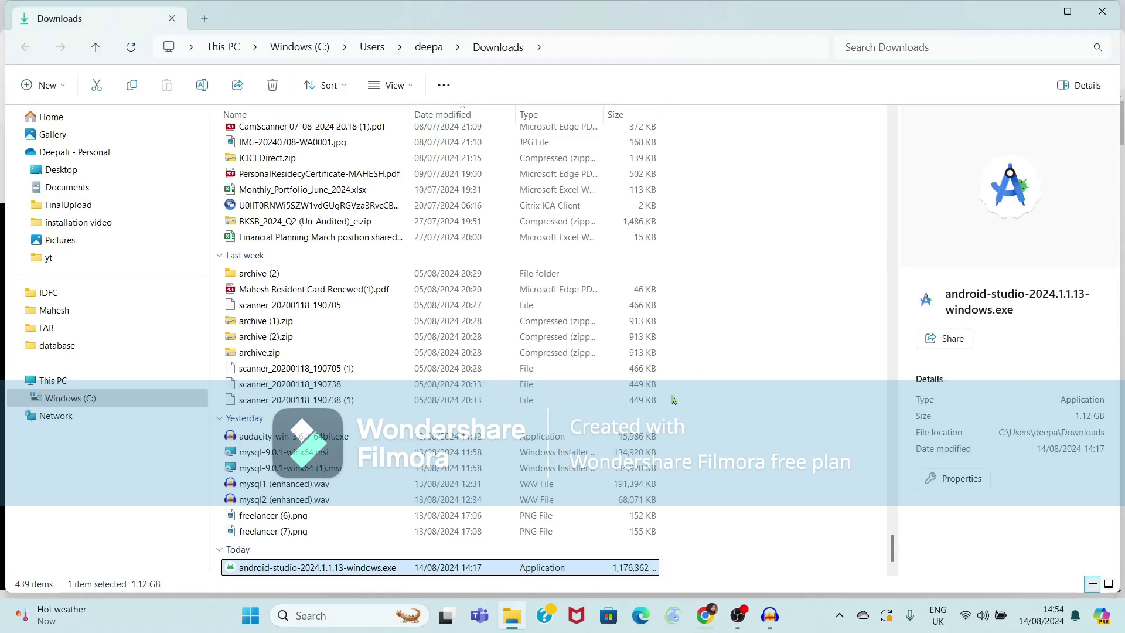
pyautogui.doubleClick(436, 568)
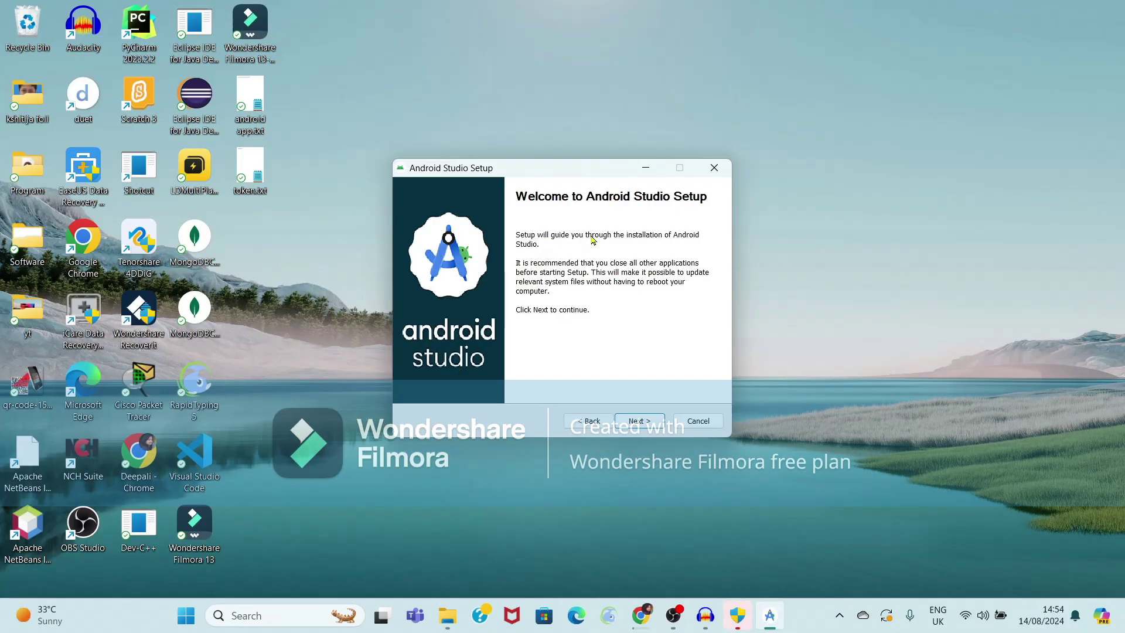
# Step: Install Android Studio with Android Virtual Device into C:\Program Files\Android\Android Studio, using the Start Menu folder Android Studio
pyautogui.click(636, 421)
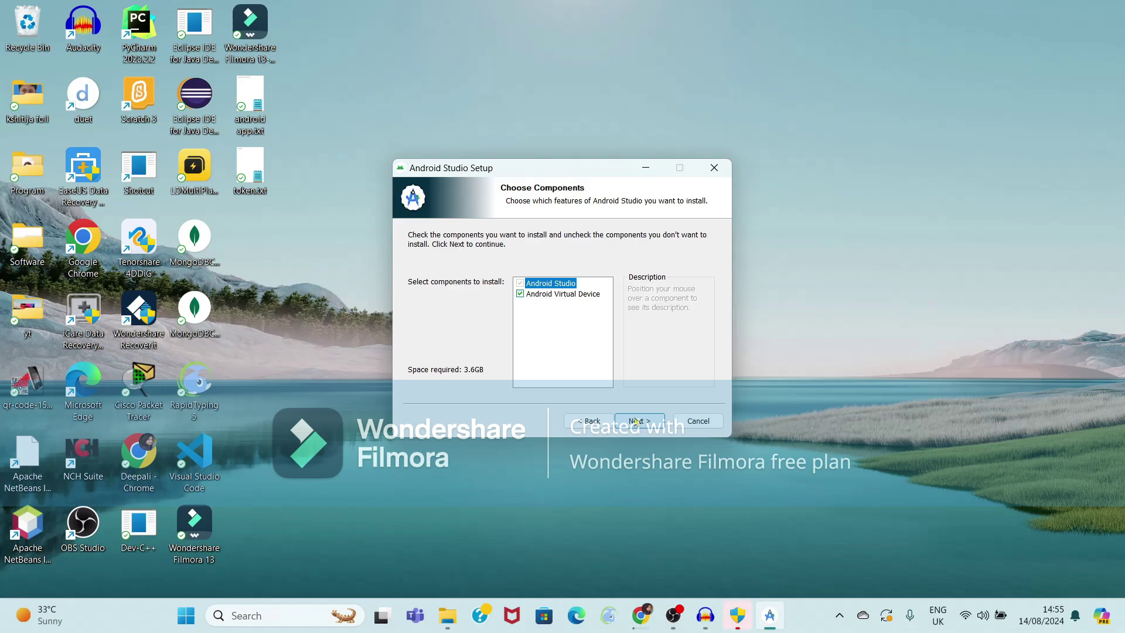
pyautogui.moveTo(540, 300)
pyautogui.click(639, 424)
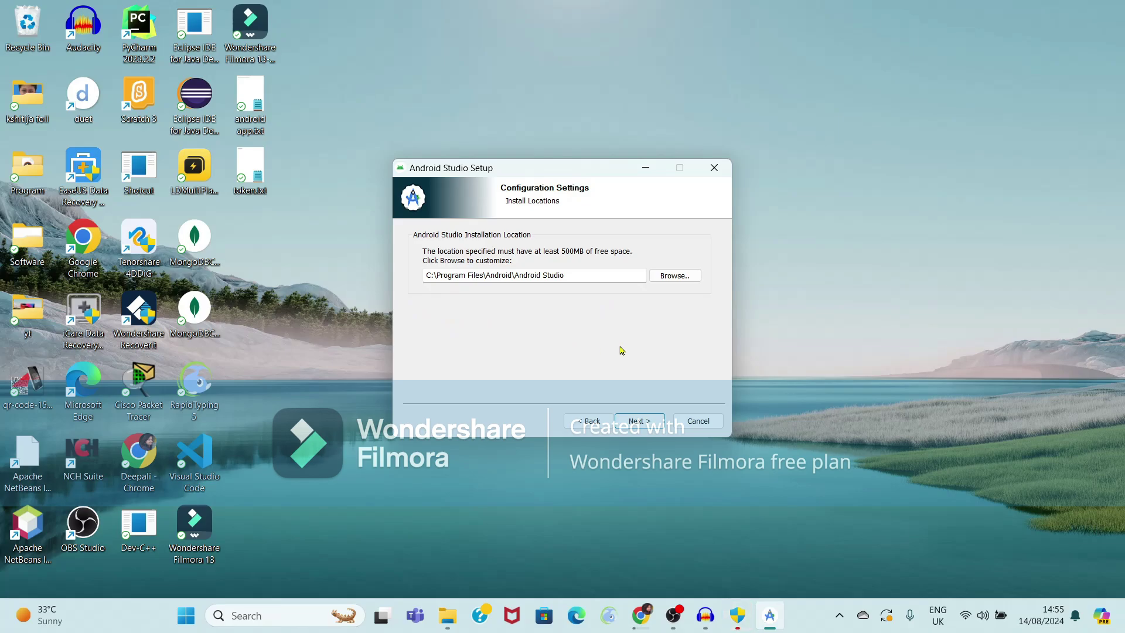
pyautogui.click(637, 422)
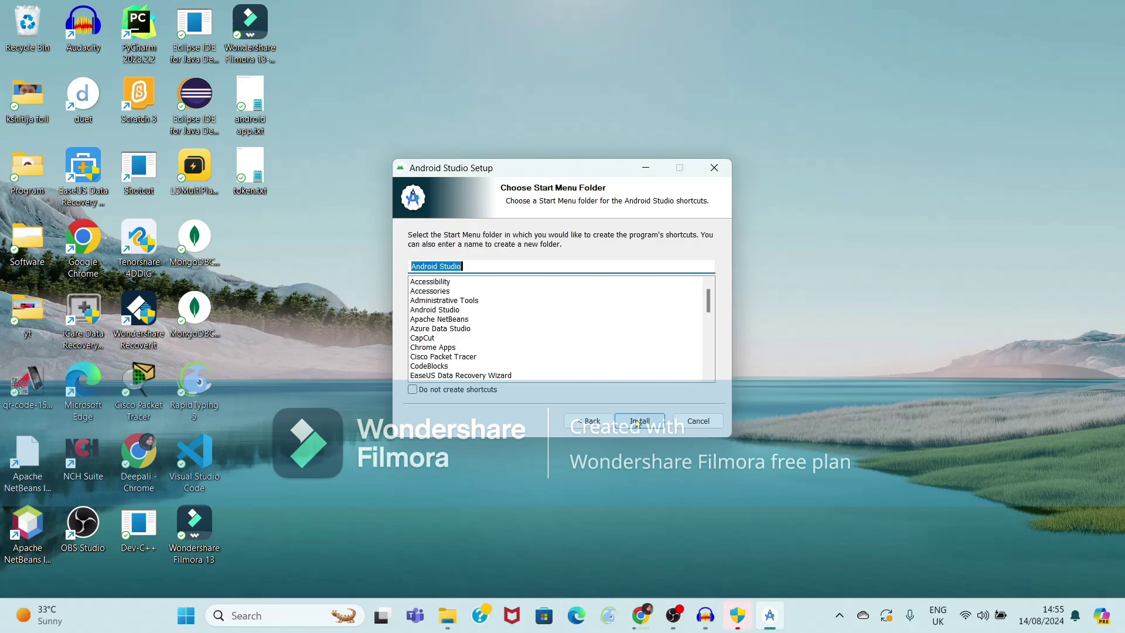
pyautogui.click(637, 422)
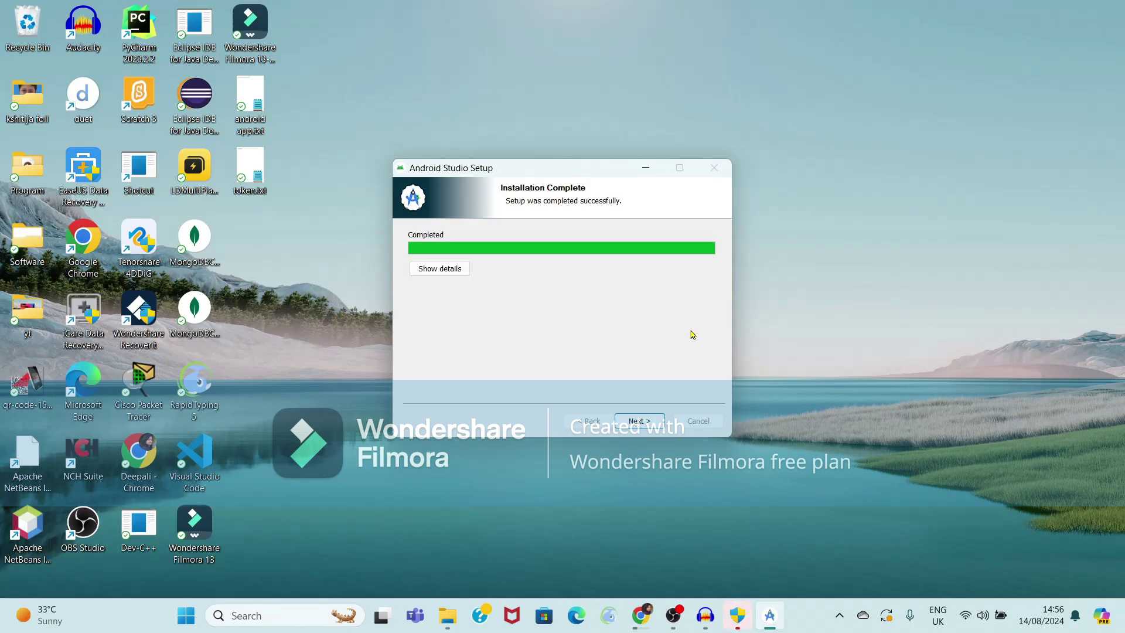
# Step: Finish the installer with Android Studio set to start, and decline sending usage statistics to Google
pyautogui.click(640, 421)
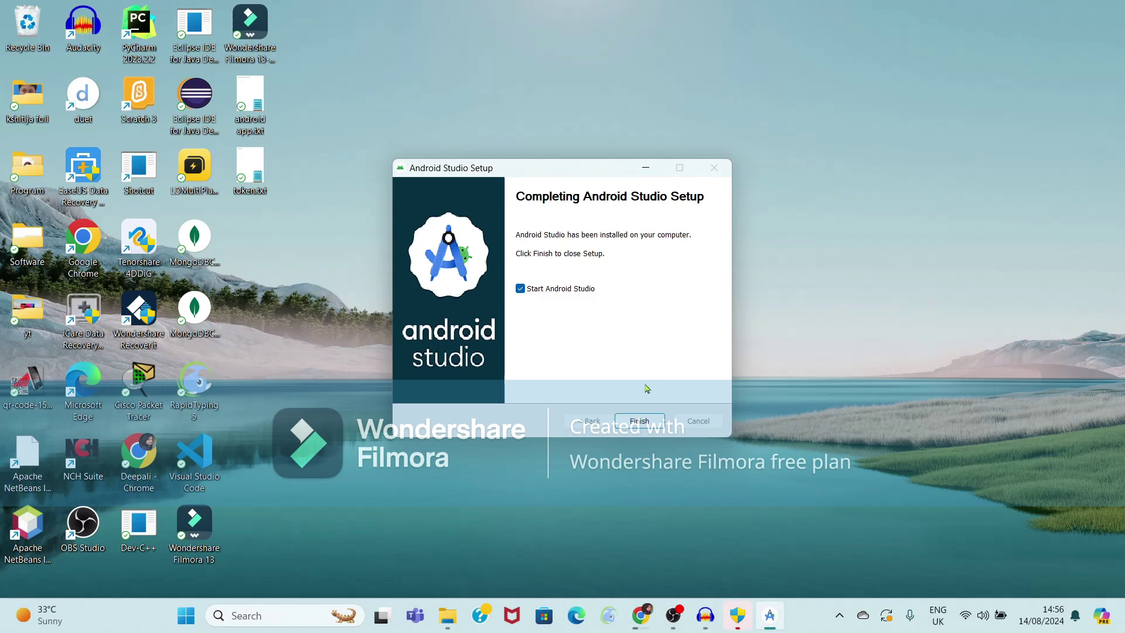
pyautogui.click(636, 423)
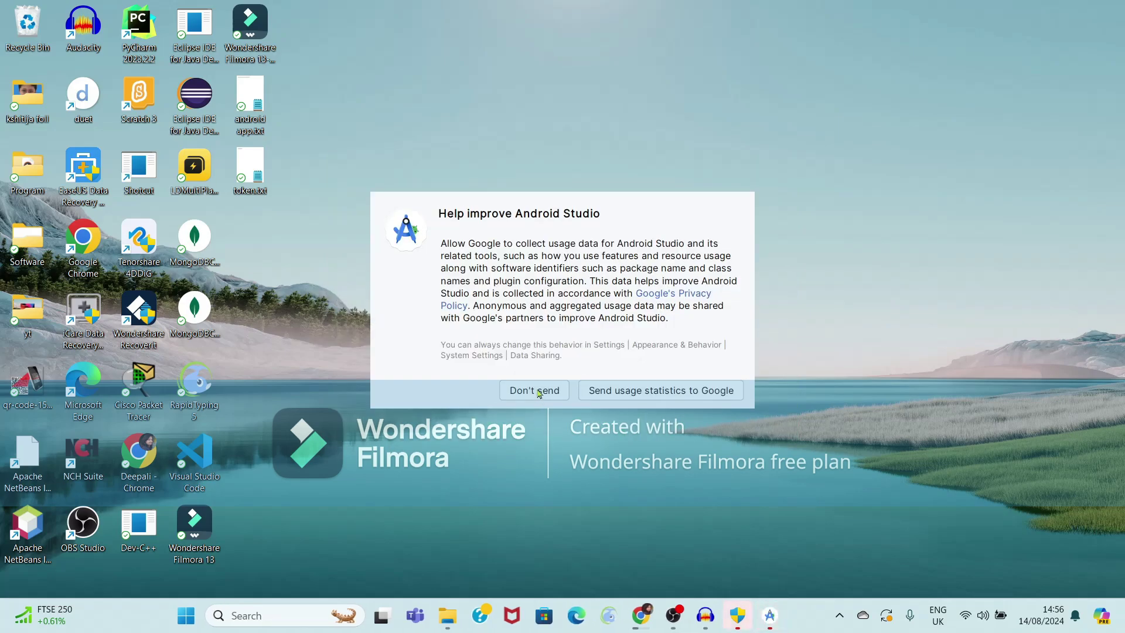
pyautogui.click(534, 390)
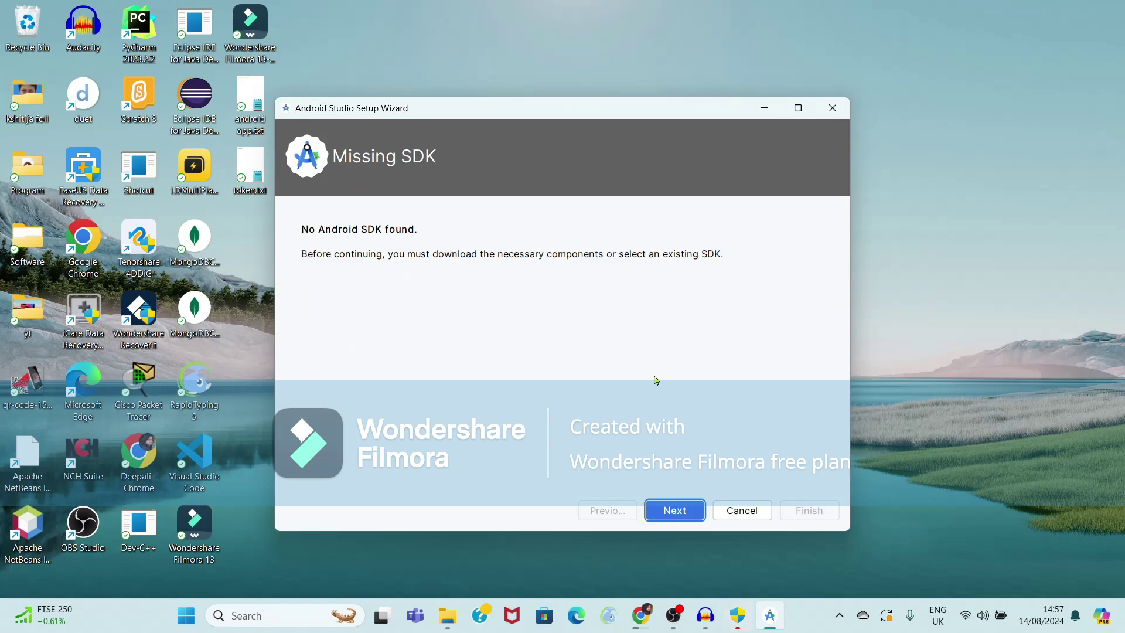
# Step: Choose the Android SDK and Android API 35 components in the setup wizard and proceed through the settings review to the licenses
pyautogui.click(667, 511)
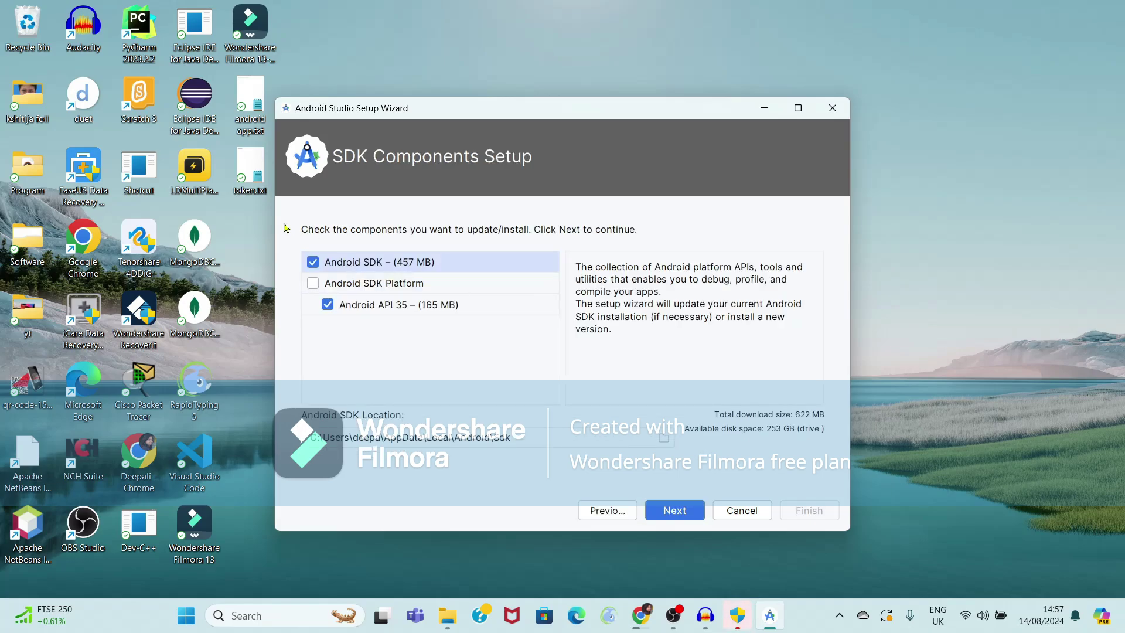
pyautogui.click(314, 286)
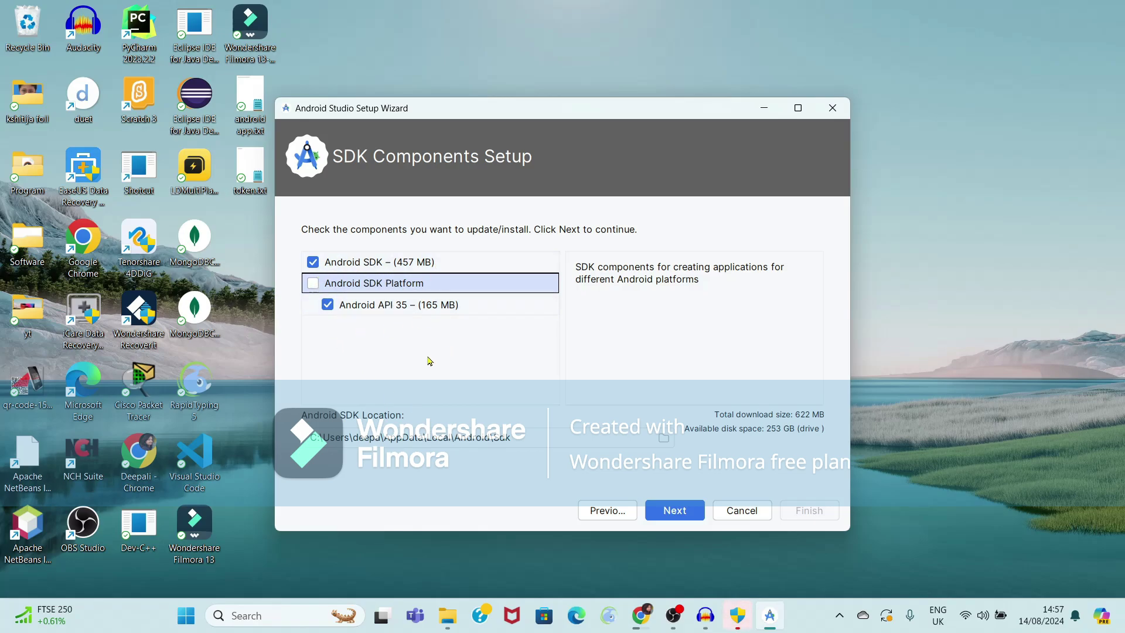
pyautogui.click(677, 512)
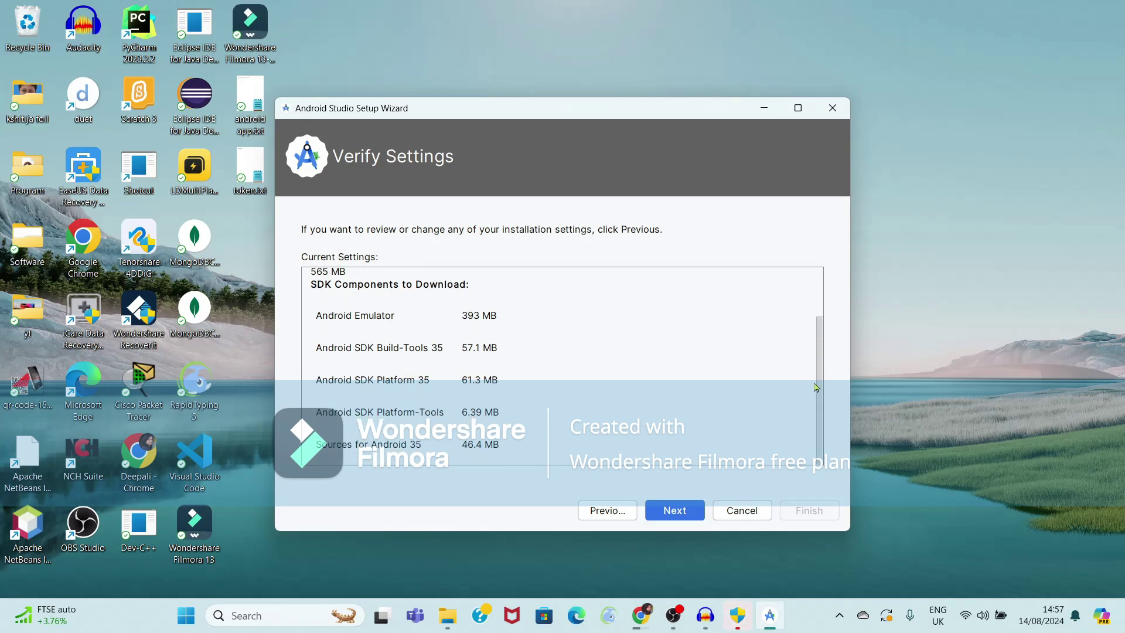
pyautogui.click(675, 511)
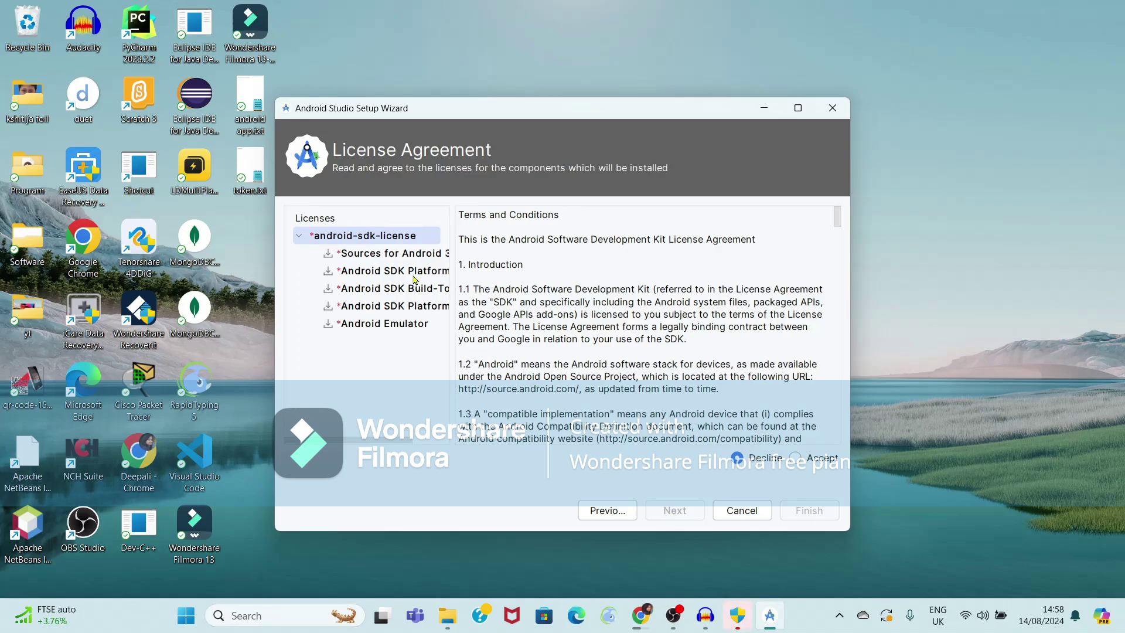
# Step: Accept the android-sdk-license for all listed components, download them, and finish the setup wizard
pyautogui.click(299, 236)
pyautogui.click(299, 237)
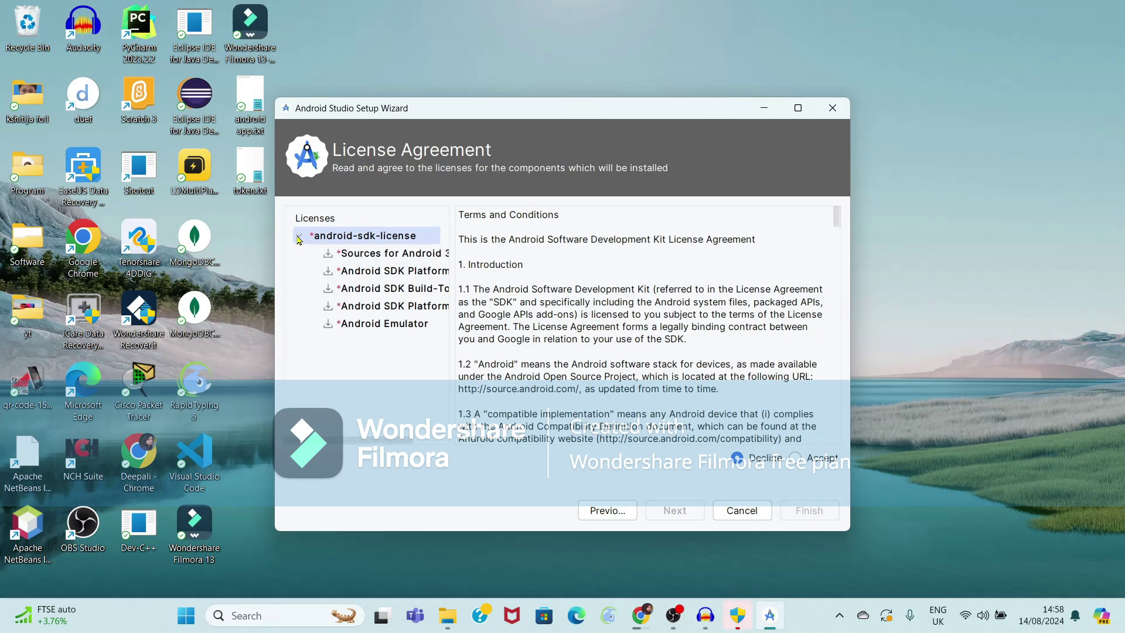
pyautogui.click(355, 256)
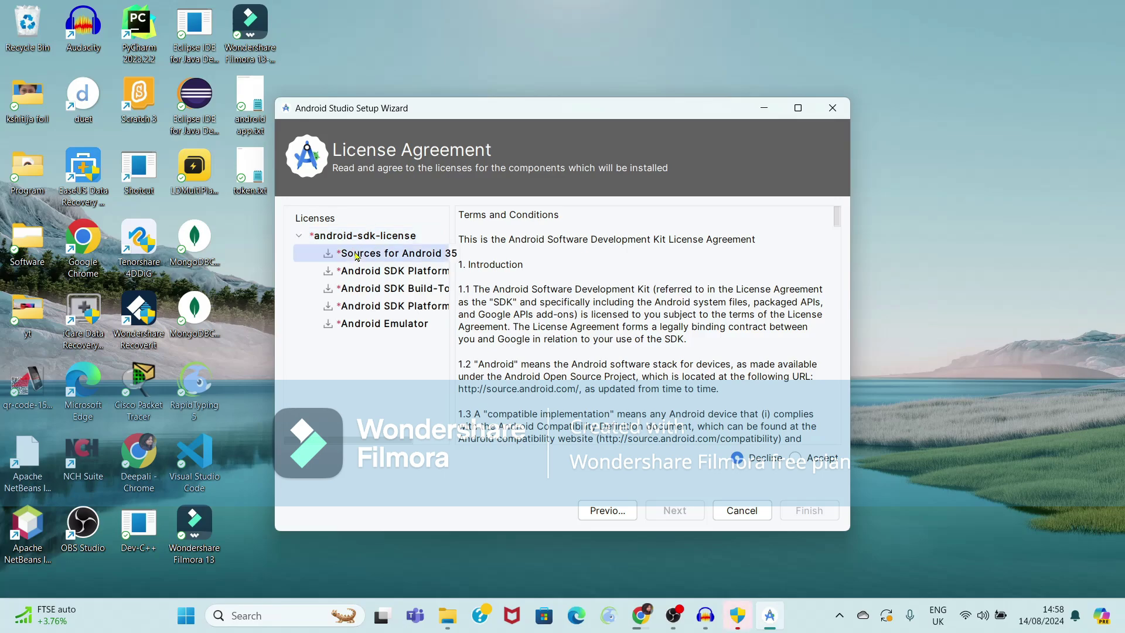
pyautogui.click(796, 458)
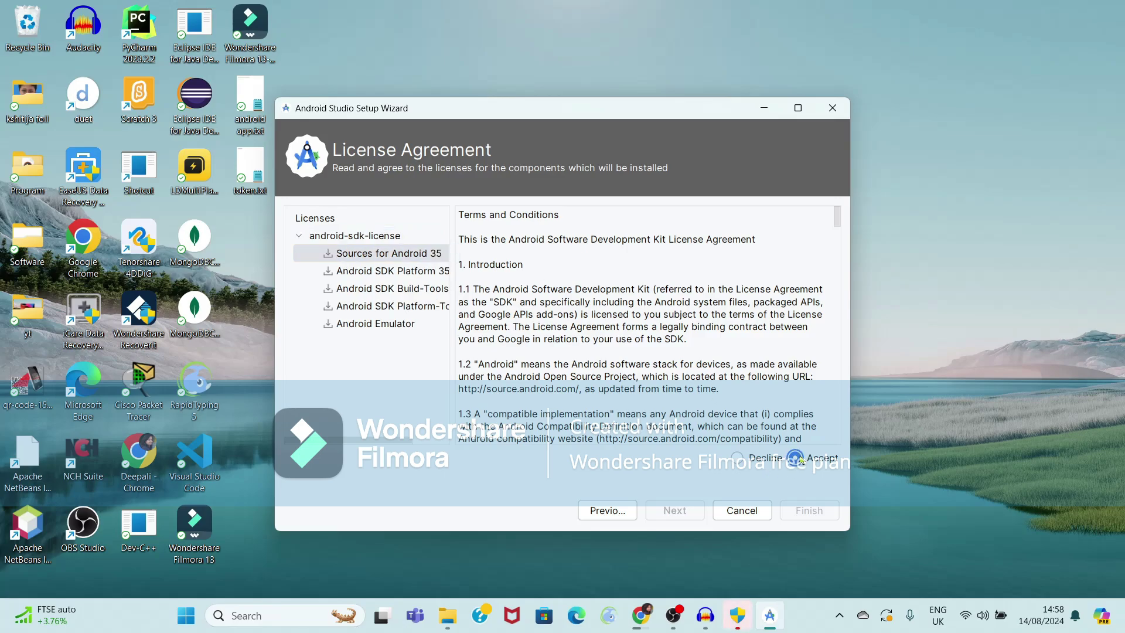
pyautogui.click(404, 273)
pyautogui.press('Down')
pyautogui.press('Down')
pyautogui.press('Down')
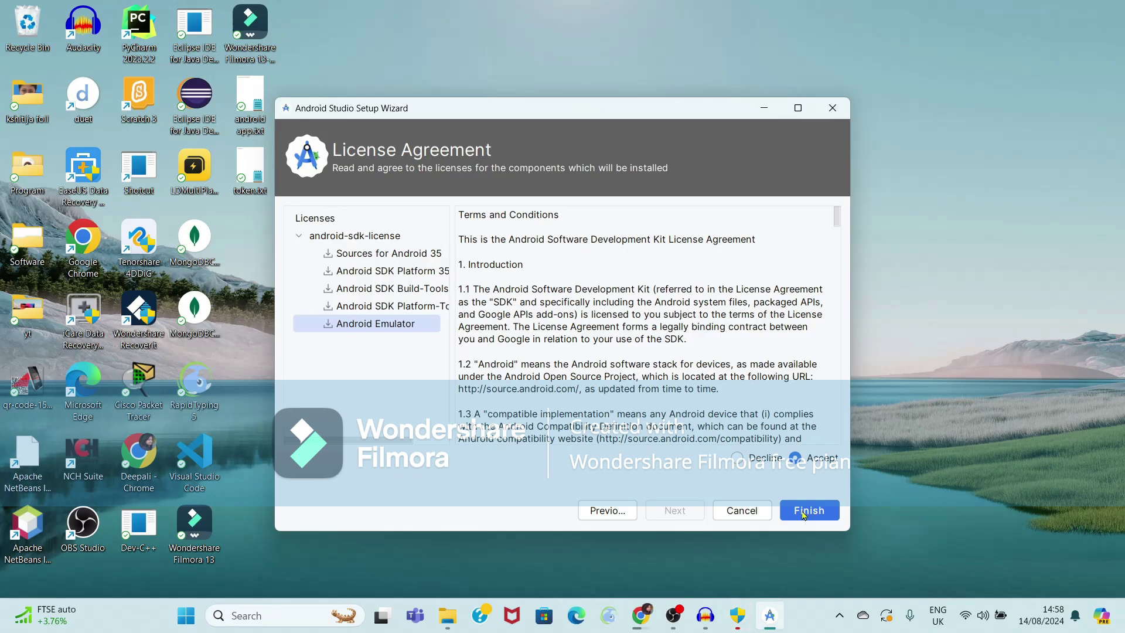
pyautogui.click(804, 514)
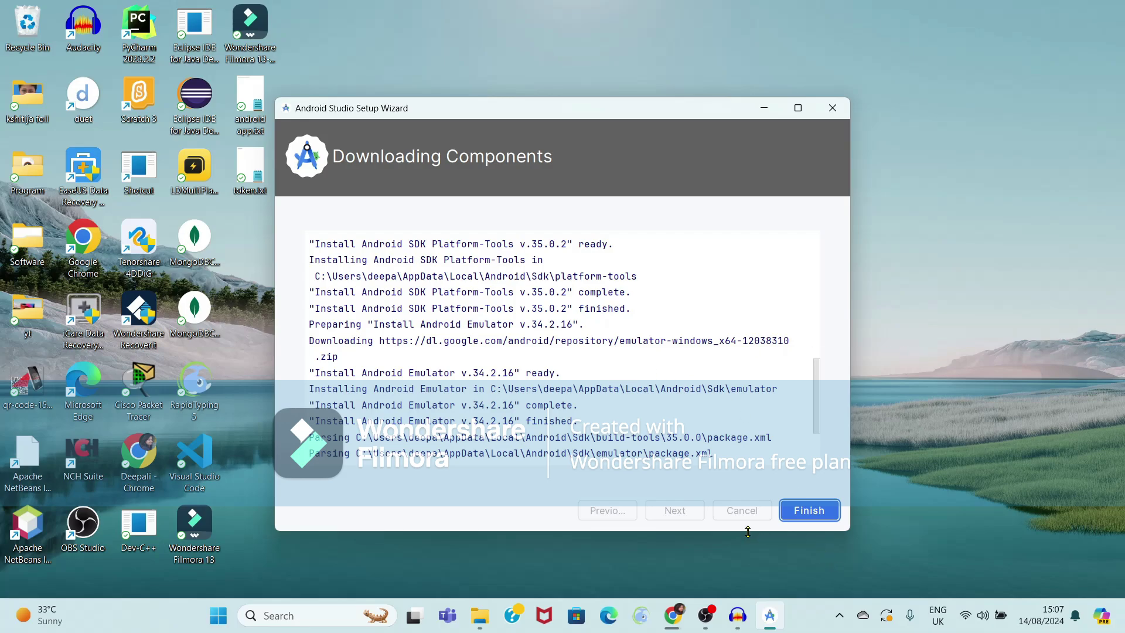
pyautogui.click(810, 511)
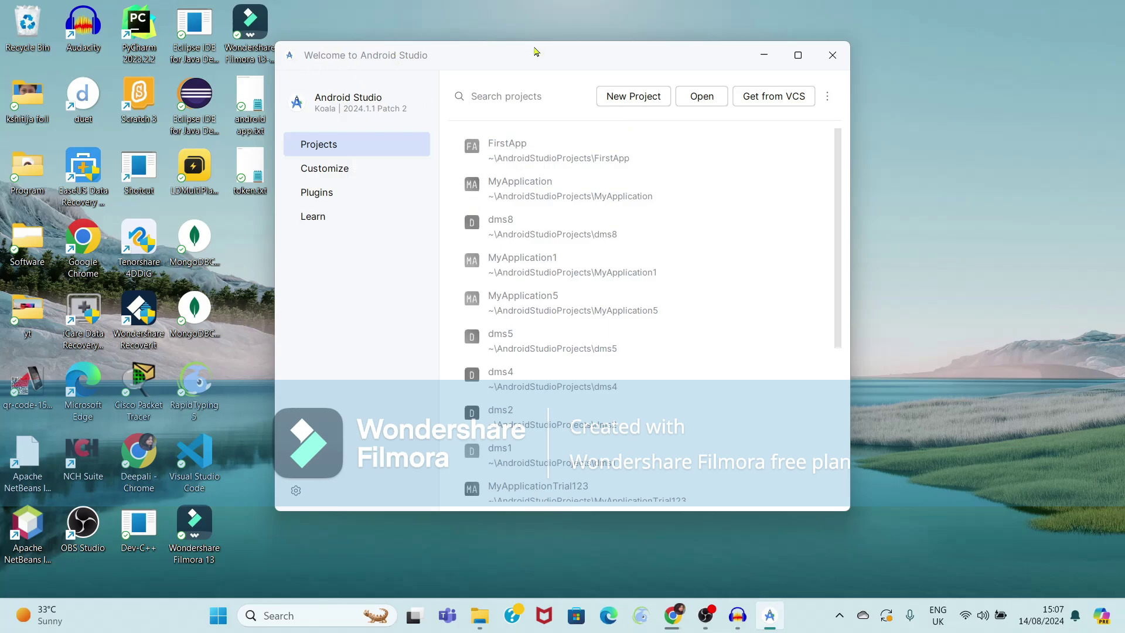
# Step: Start a new Empty Activity project named FirstApp with minimum SDK API 26 and review the Android API version distribution
pyautogui.click(632, 98)
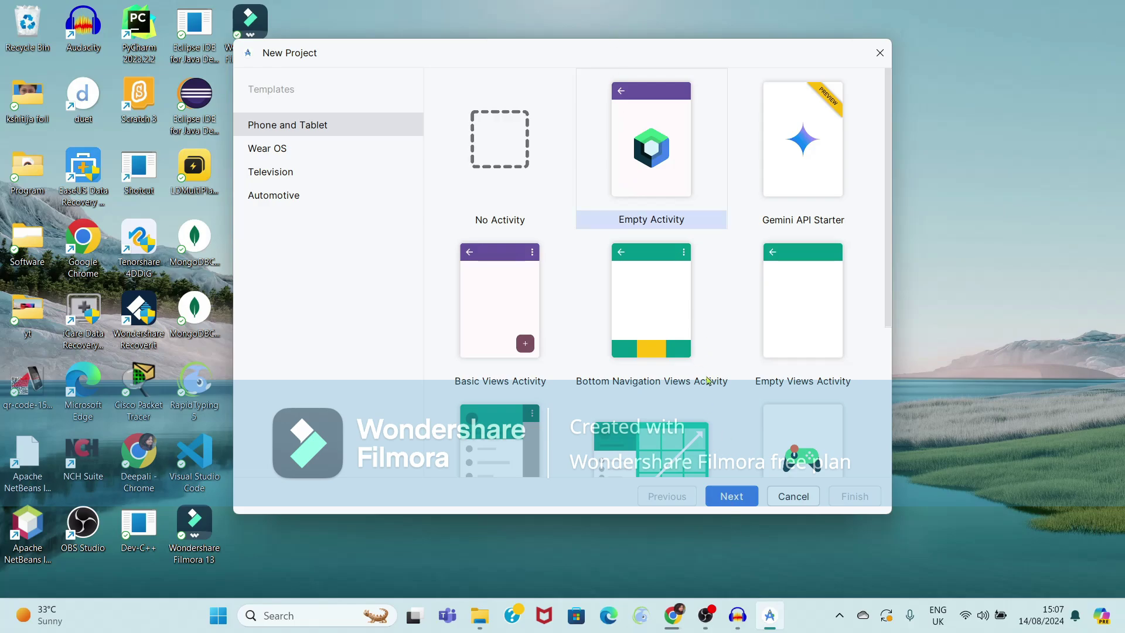
pyautogui.click(728, 497)
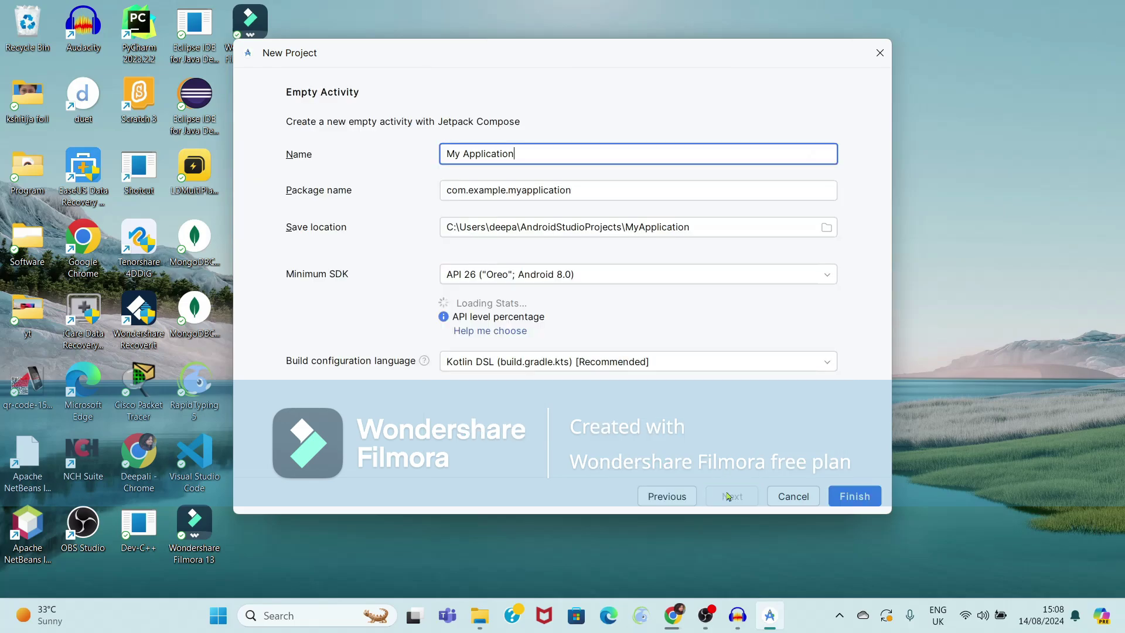
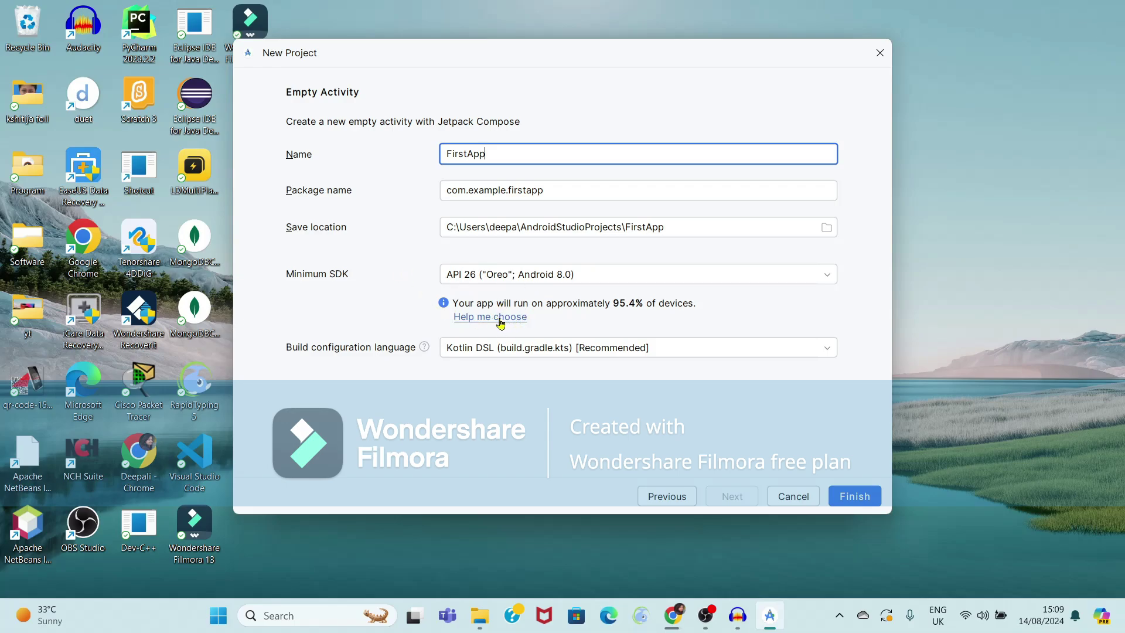
pyautogui.click(500, 319)
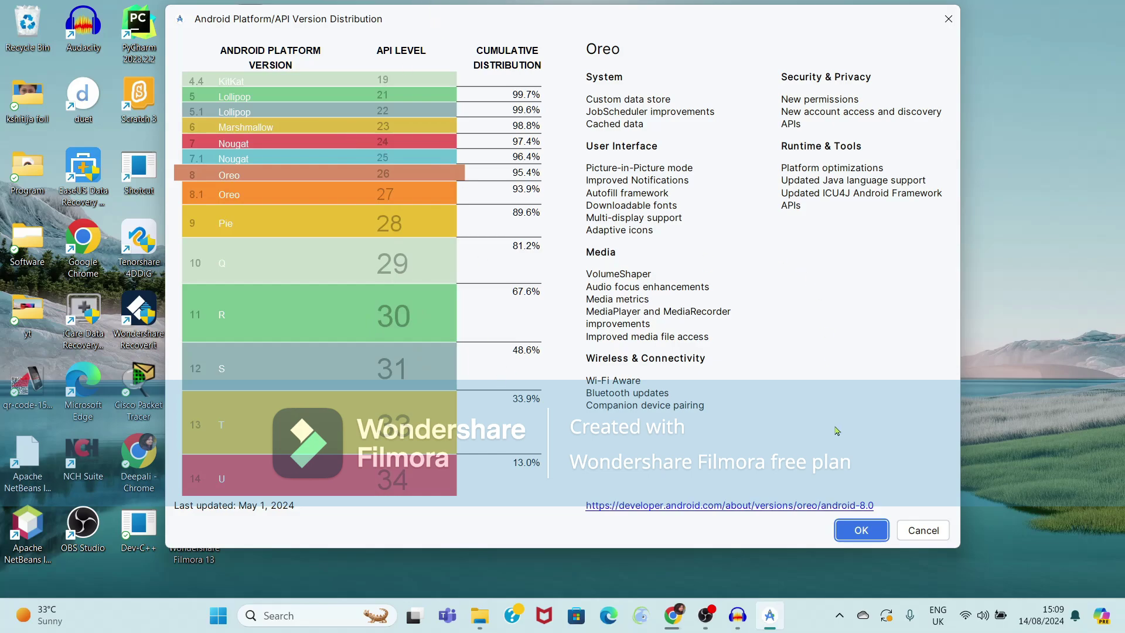
pyautogui.click(861, 530)
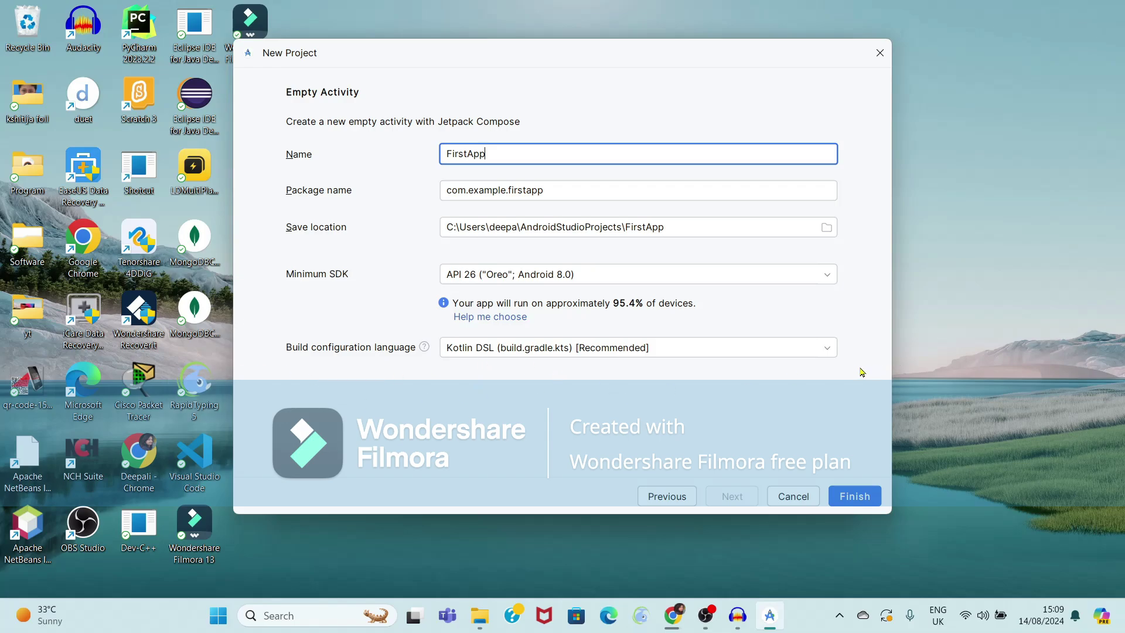
# Step: Keep Kotlin DSL as the build configuration language and create the project, completing the Android SDK Platform 34 installation
pyautogui.click(832, 350)
pyautogui.click(833, 351)
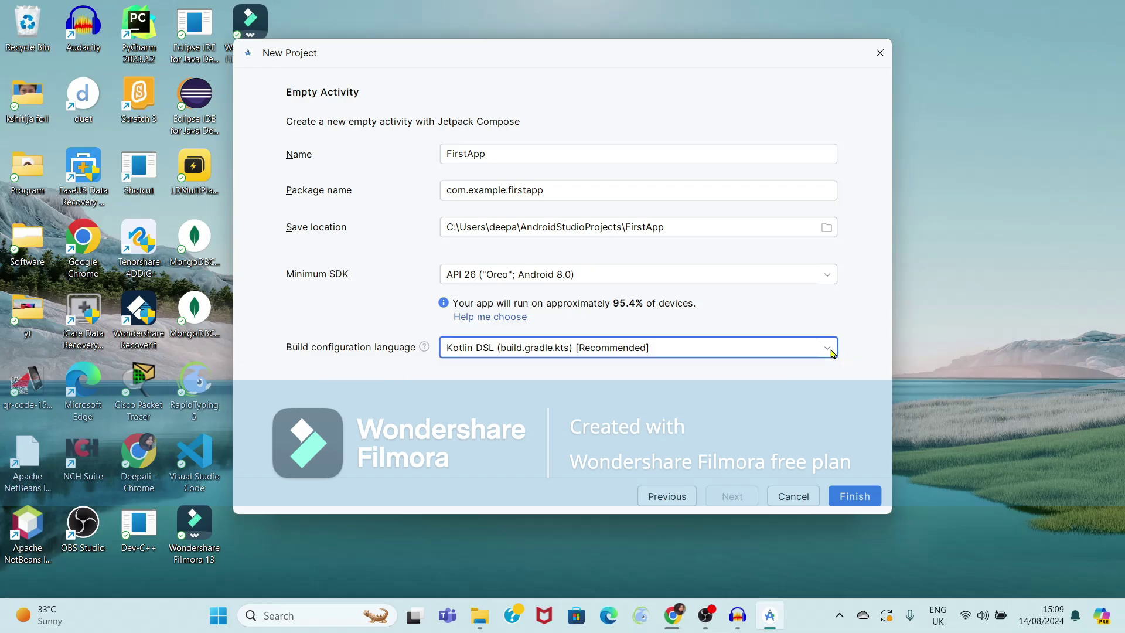
pyautogui.click(855, 499)
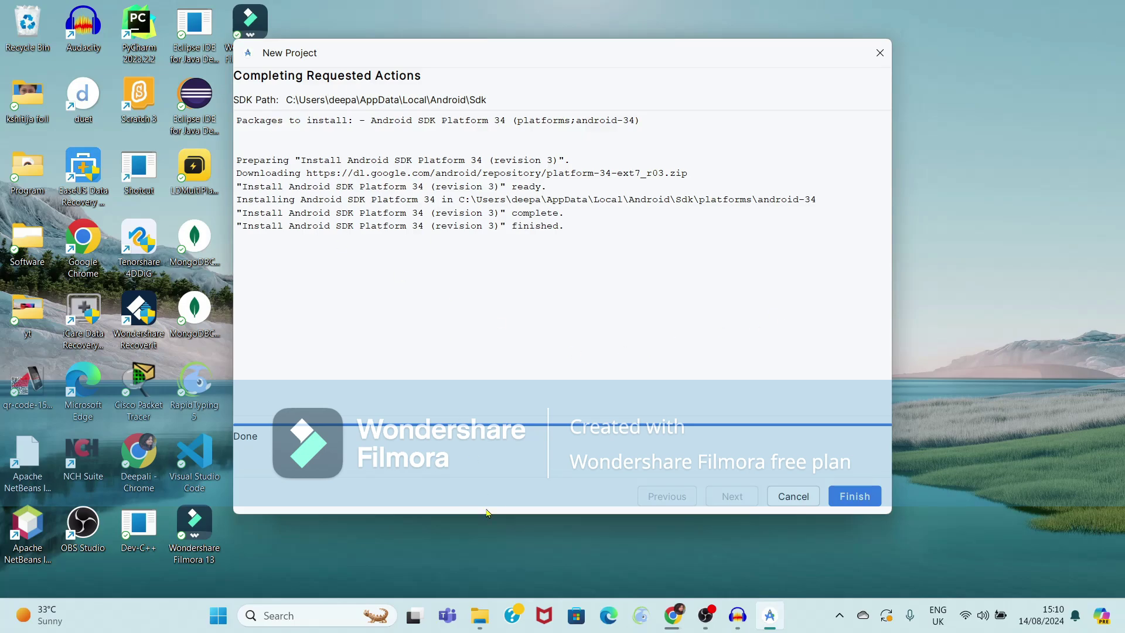
pyautogui.click(848, 498)
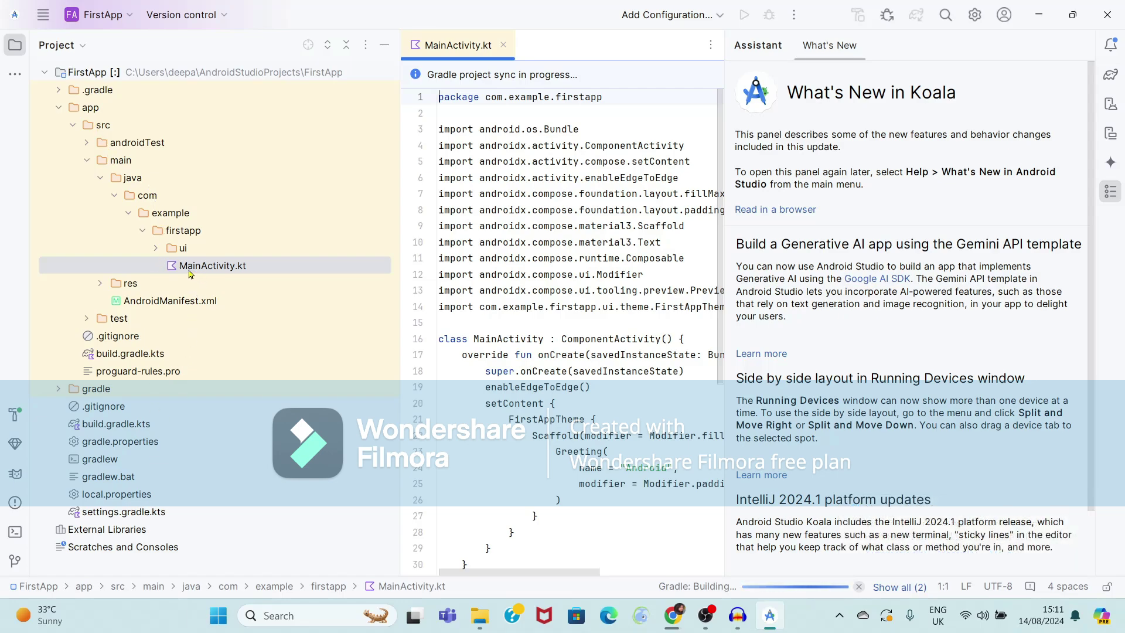
# Step: Select MainActivity.kt in the project tree, widen its editor and look through the code
pyautogui.click(256, 268)
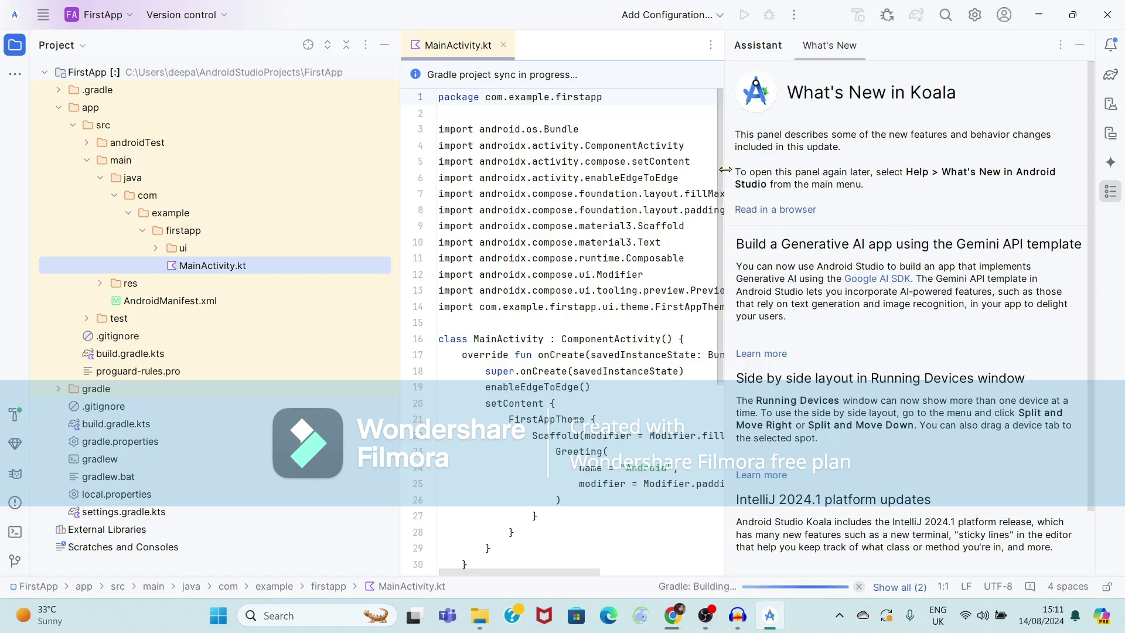
pyautogui.moveTo(726, 170); pyautogui.dragTo(961, 168)
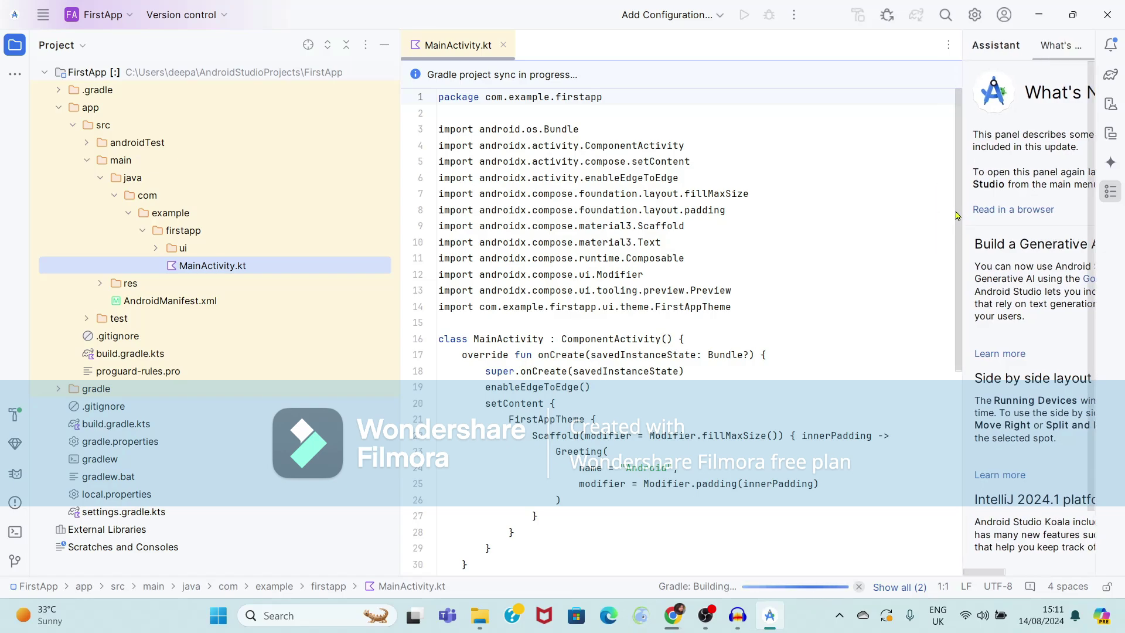
pyautogui.moveTo(957, 220); pyautogui.dragTo(958, 270)
# Step: Begin a new virtual device in the Device Manager and choose the Pixel 8 Pro phone as its hardware
pyautogui.click(1112, 106)
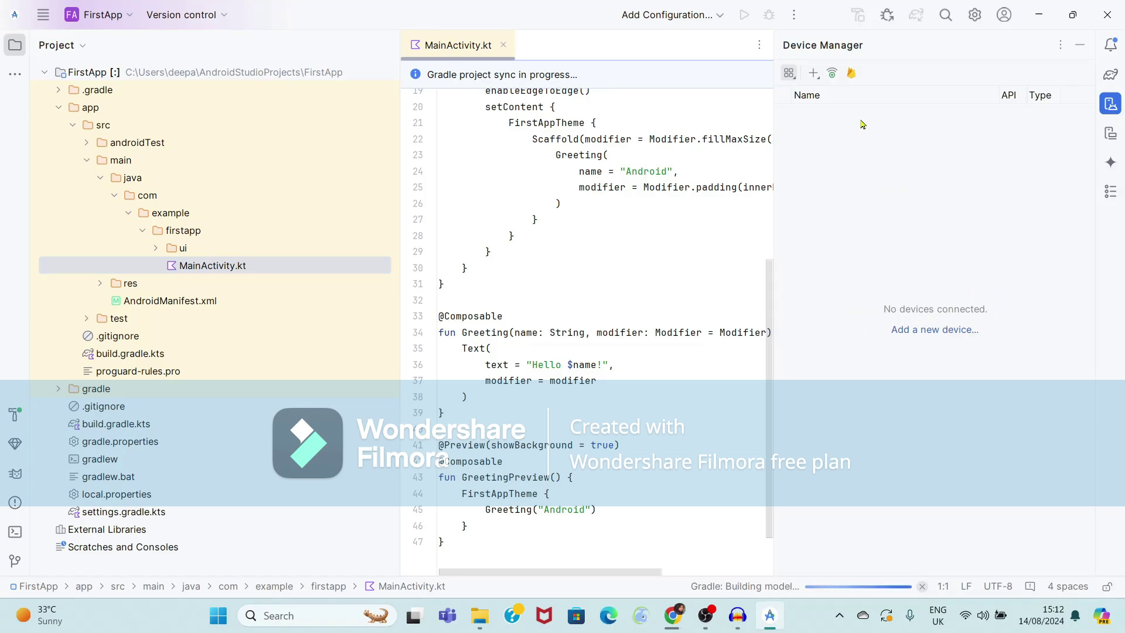
pyautogui.click(933, 331)
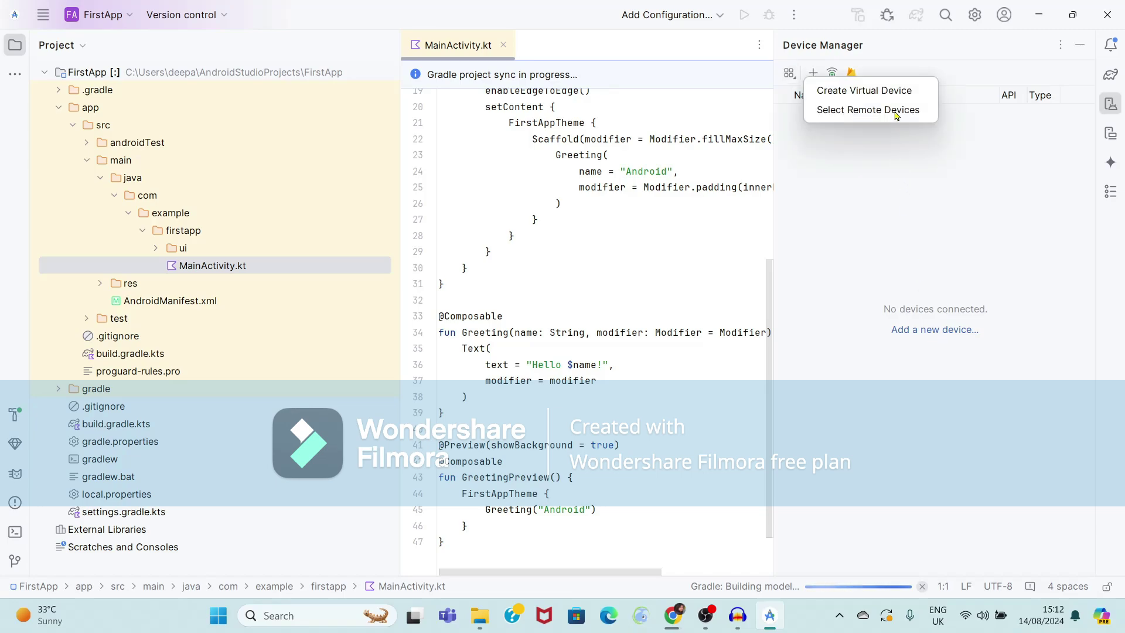
pyautogui.click(892, 93)
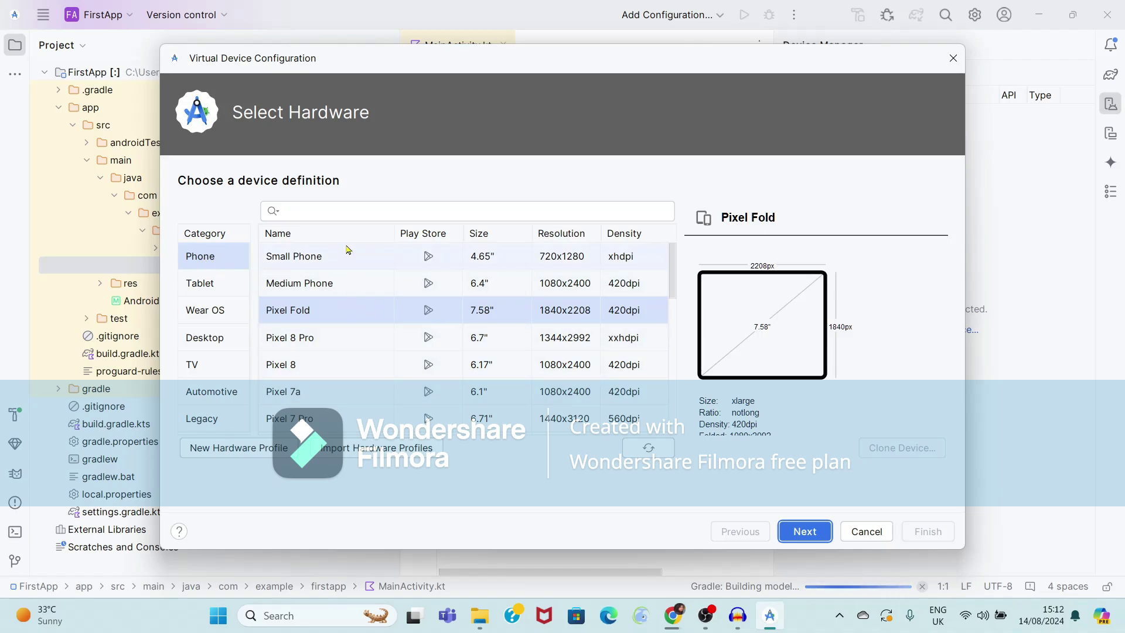
pyautogui.click(338, 344)
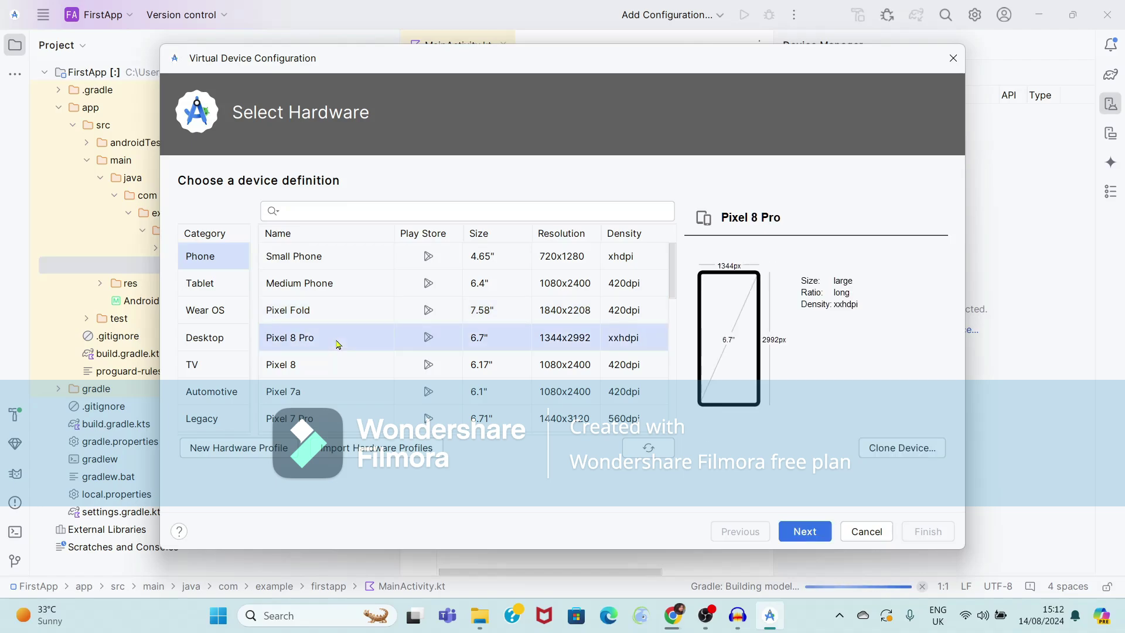
pyautogui.click(340, 321)
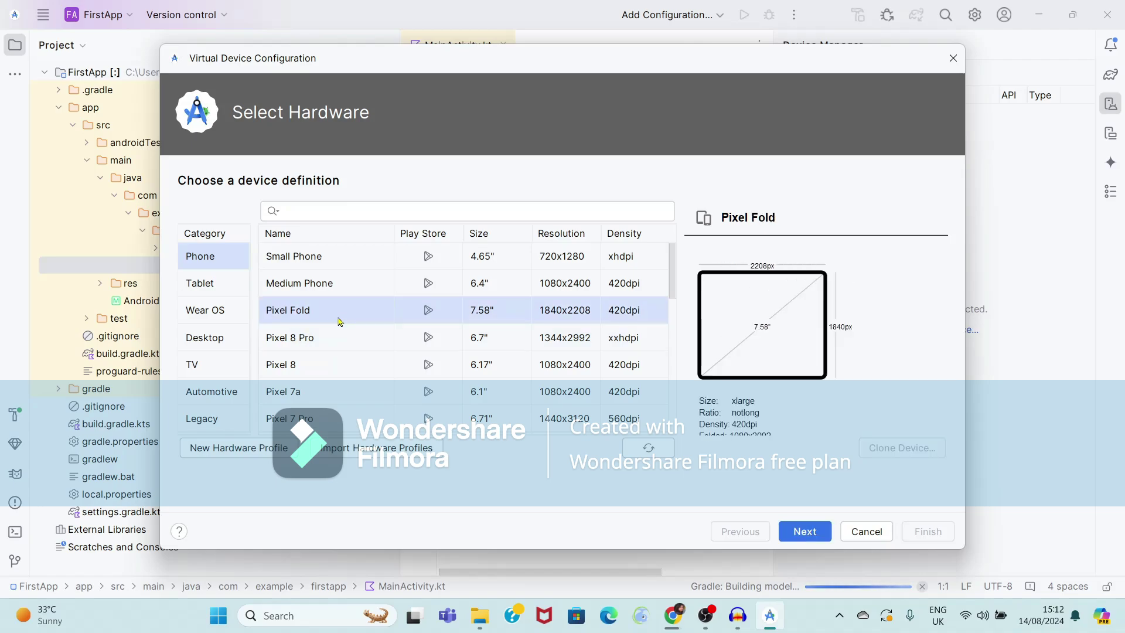
pyautogui.click(335, 345)
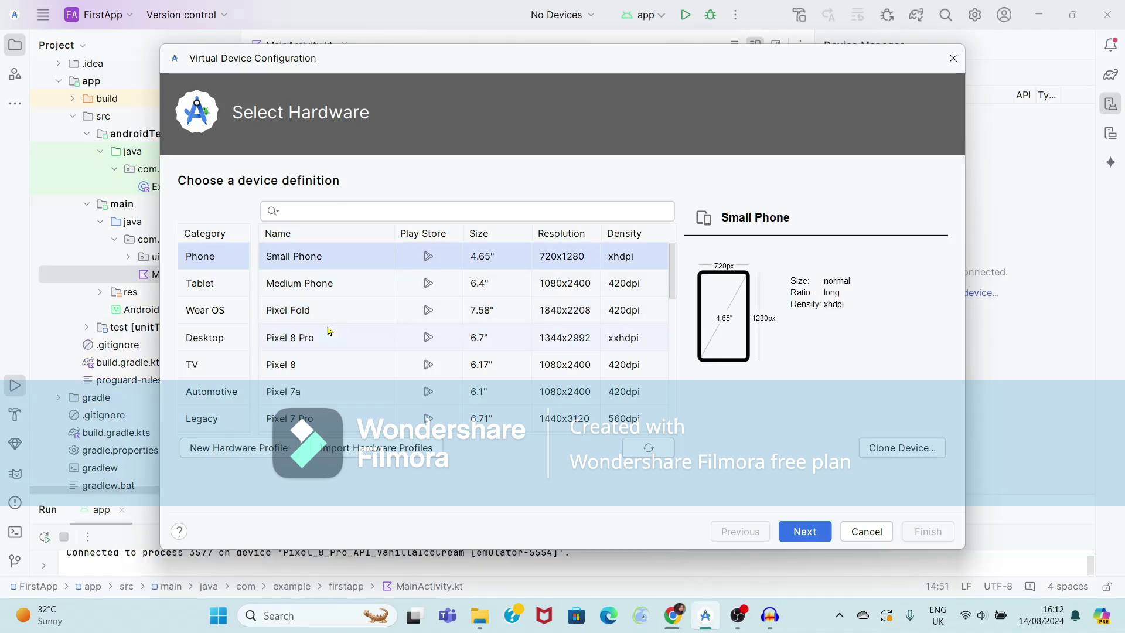
pyautogui.click(337, 312)
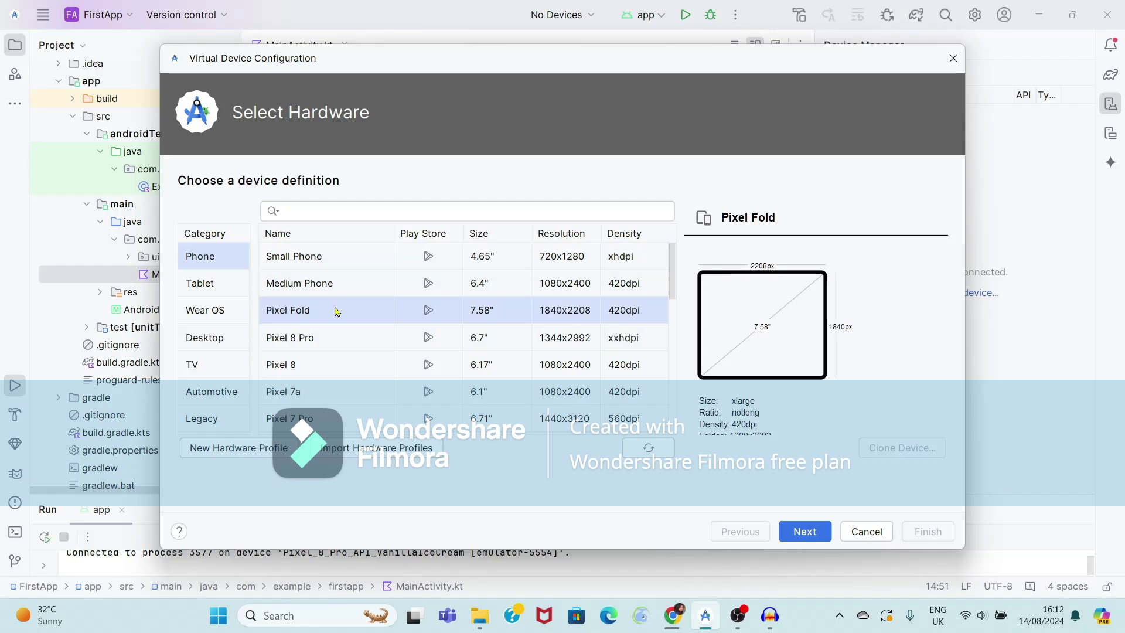
pyautogui.click(328, 344)
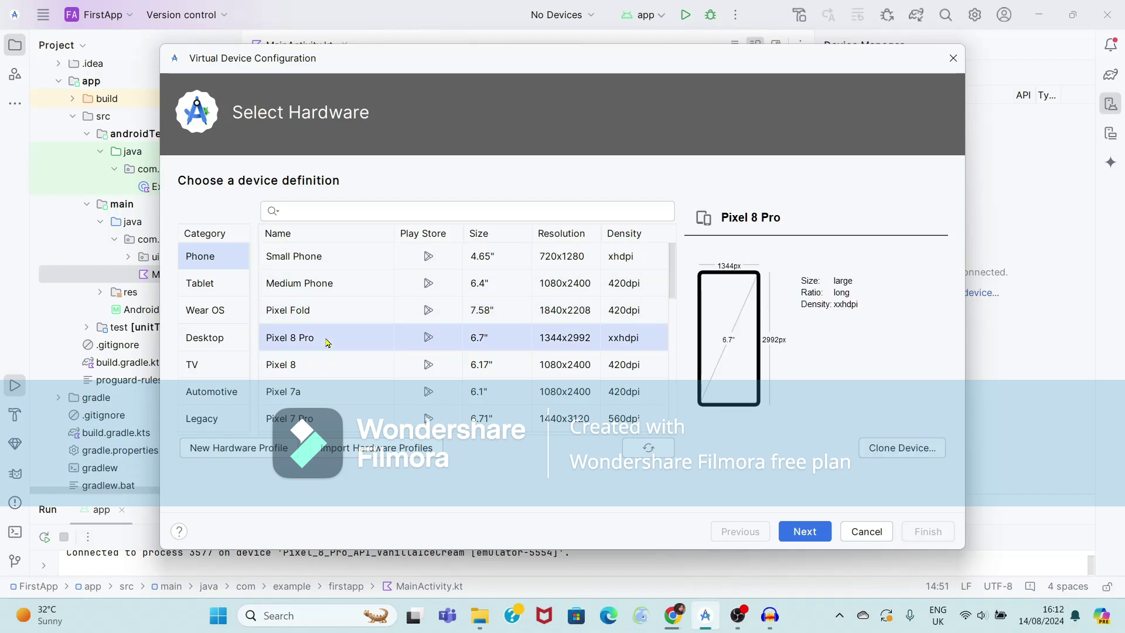
pyautogui.click(811, 532)
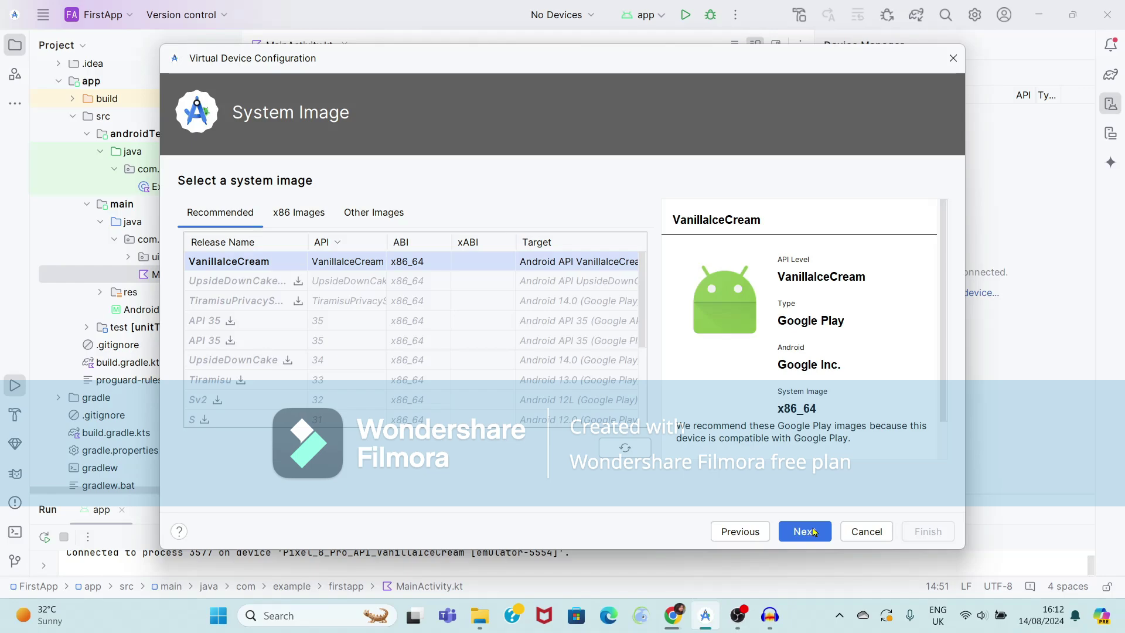
# Step: Choose the VanillaIceCream x86_64 system image and create the virtual device as Pixel 8 Pro API VanillaIceCream in portrait orientation
pyautogui.click(341, 283)
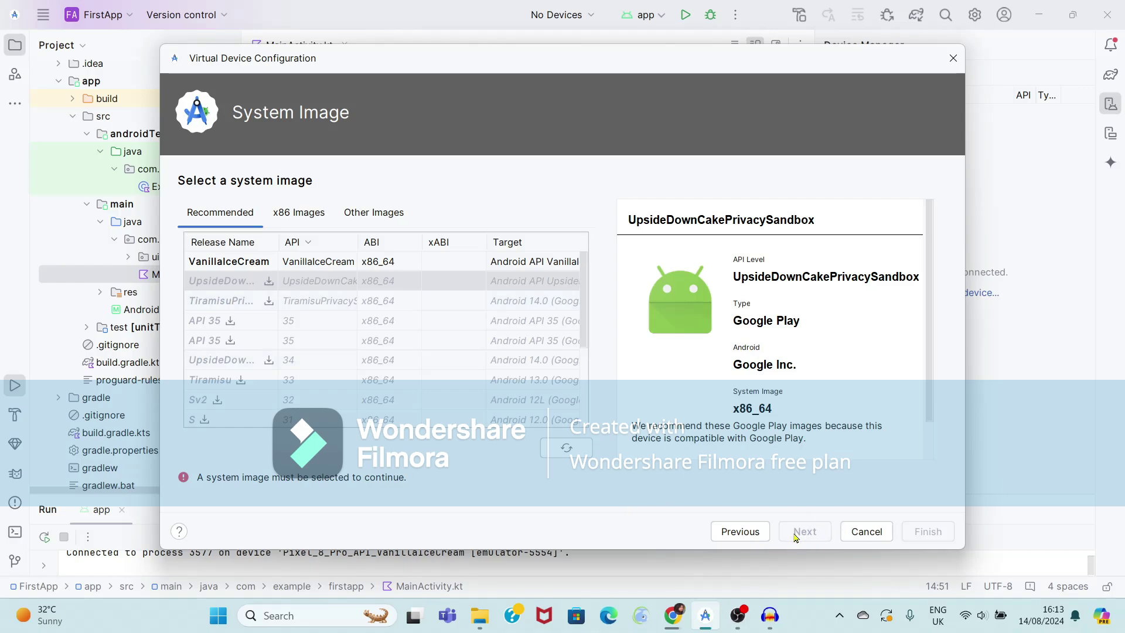
pyautogui.click(238, 262)
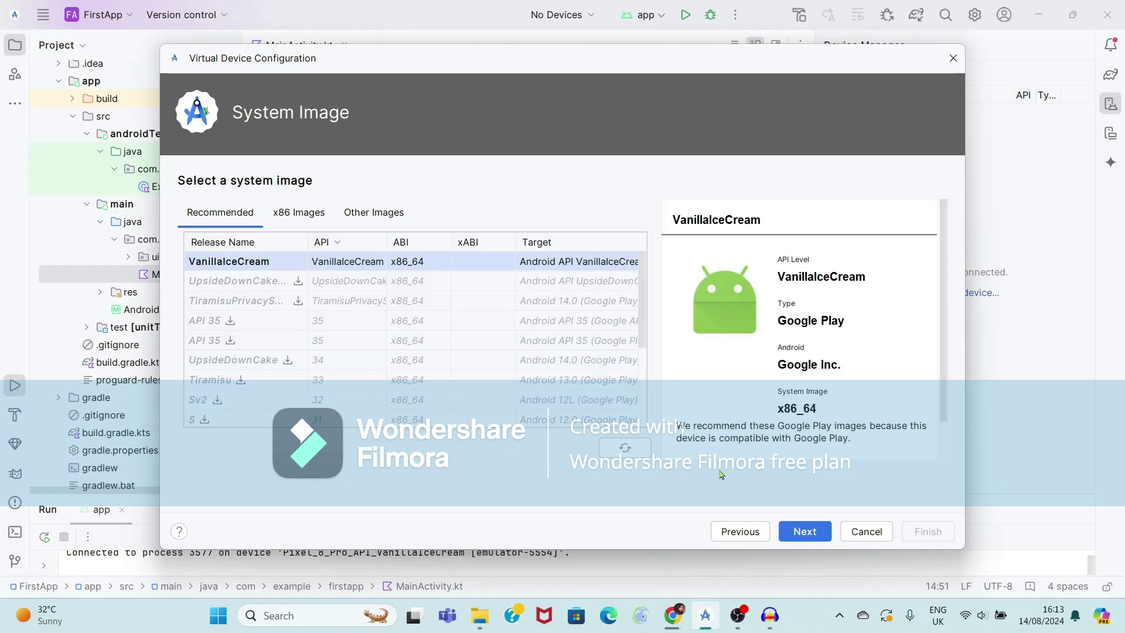
pyautogui.click(803, 532)
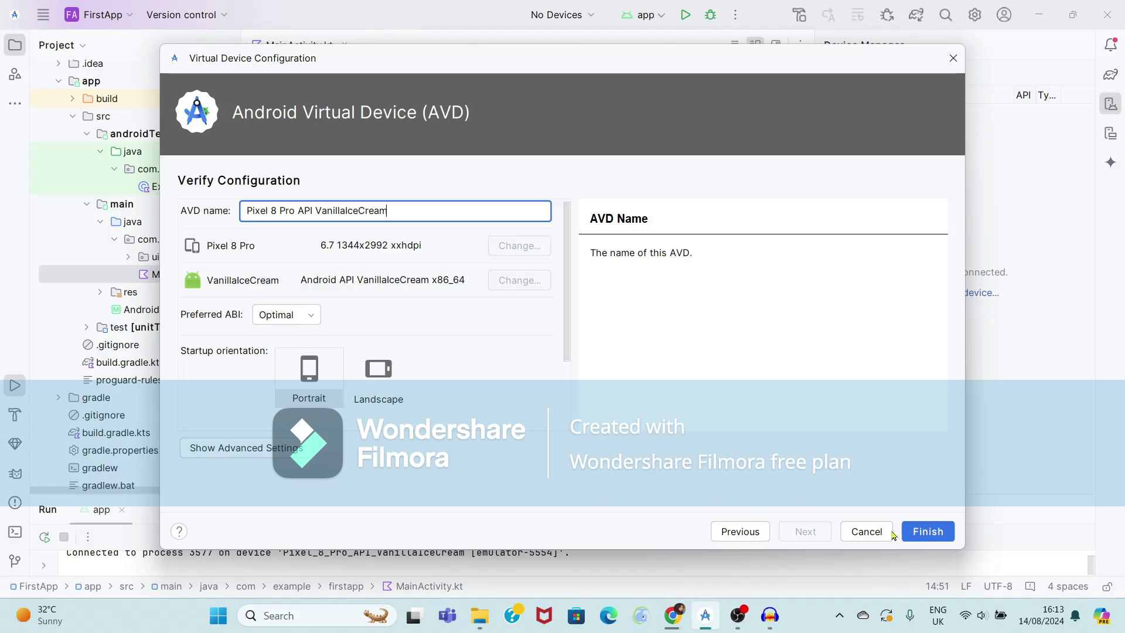
pyautogui.click(927, 531)
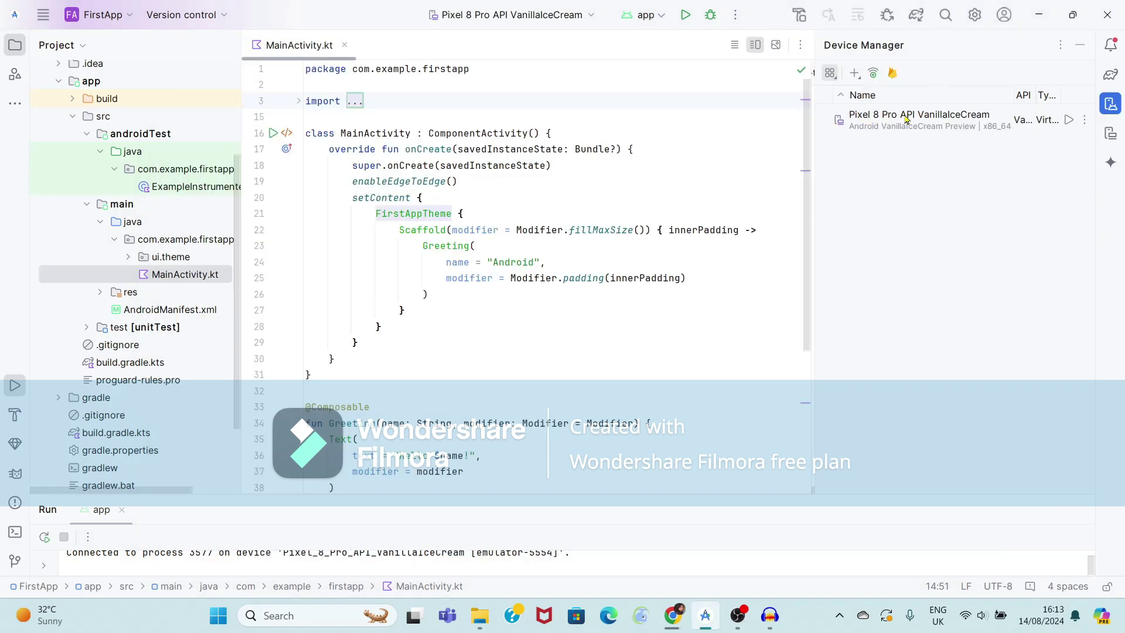
# Step: Start the Pixel 8 Pro virtual device and run the app on it
pyautogui.click(1070, 121)
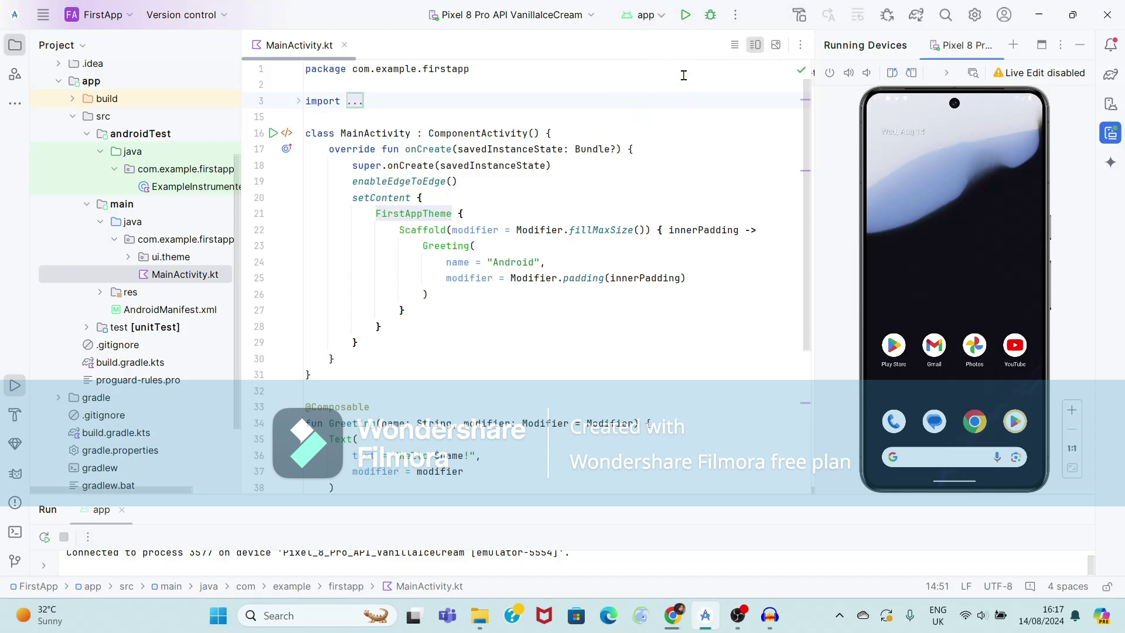
pyautogui.click(684, 19)
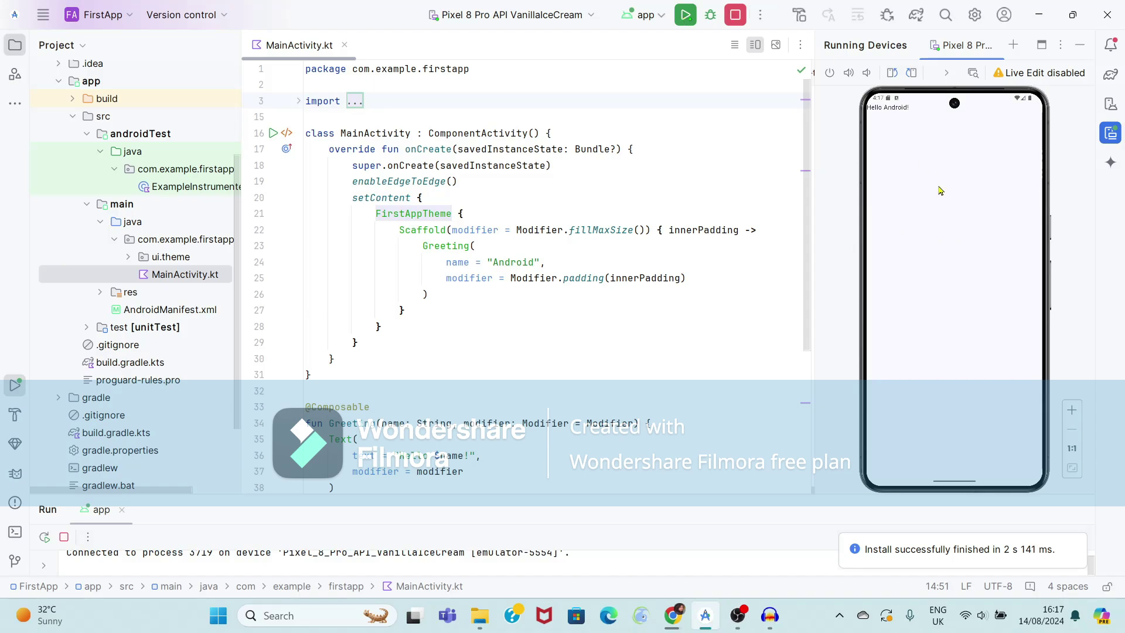
# Step: Widen the running device view and enlarge the emulator display to examine the app's greeting text
pyautogui.moveTo(813, 231); pyautogui.dragTo(666, 236)
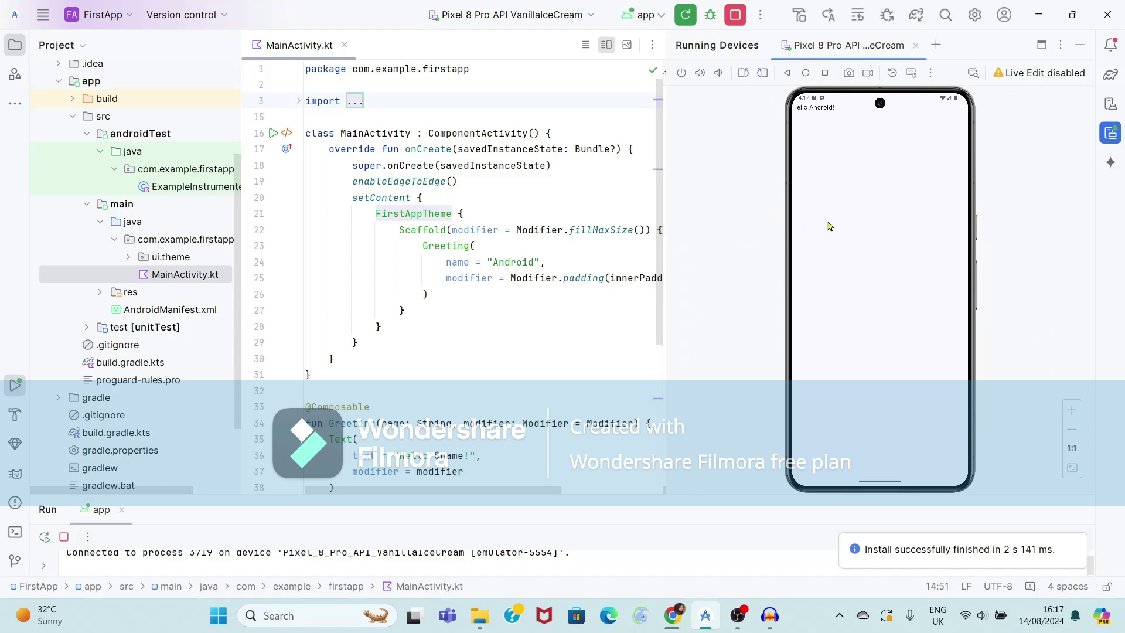
pyautogui.press('super+plus')
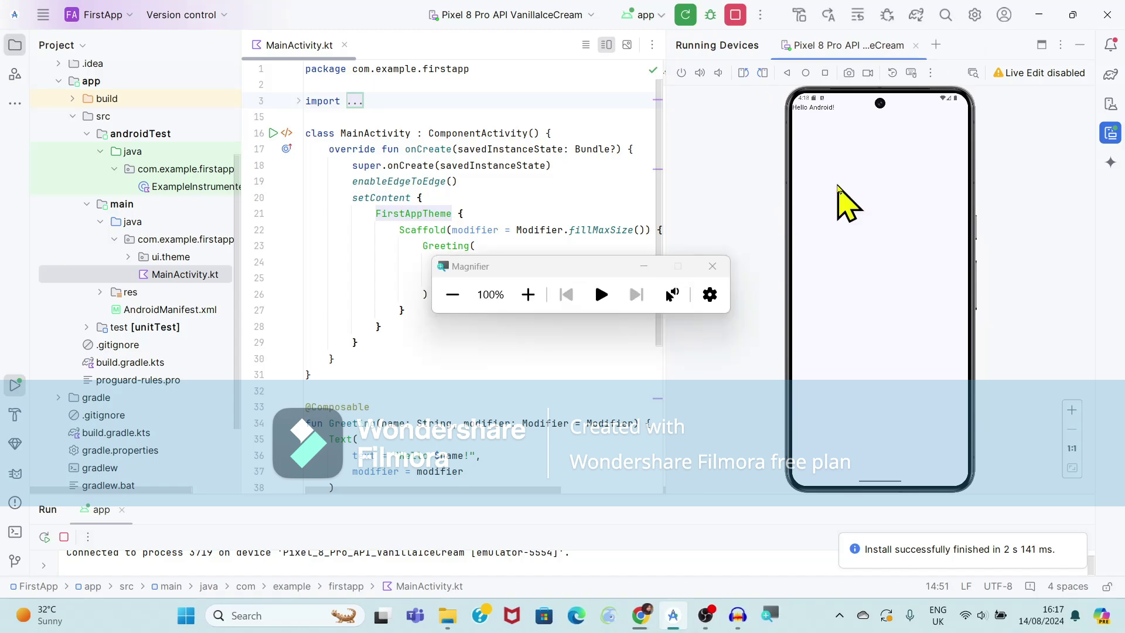
pyautogui.click(1073, 448)
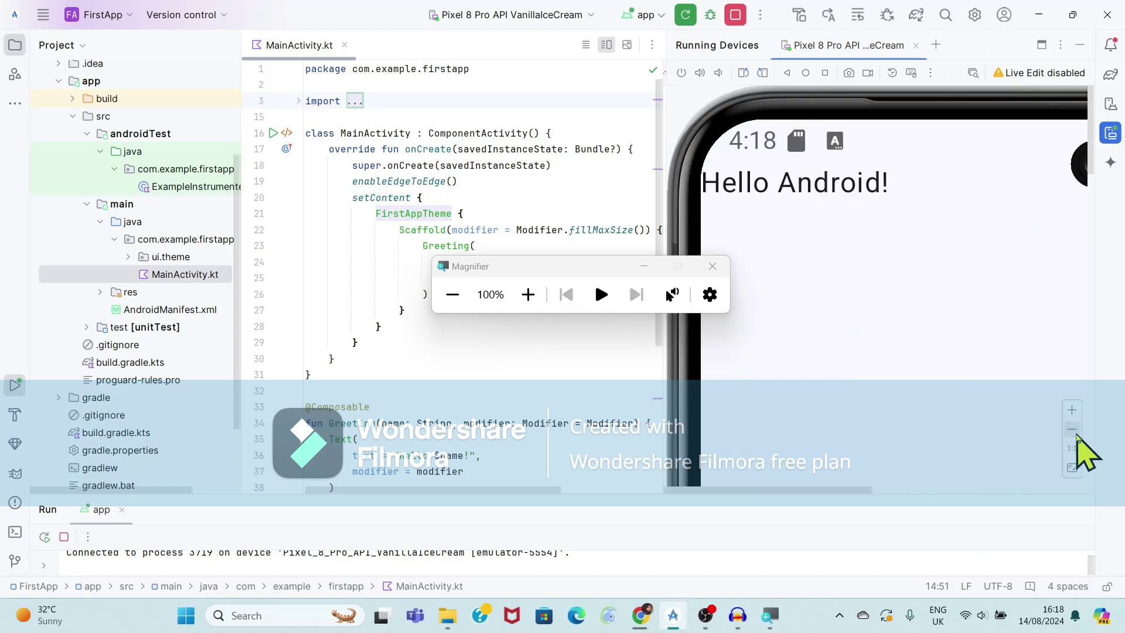
pyautogui.click(1076, 435)
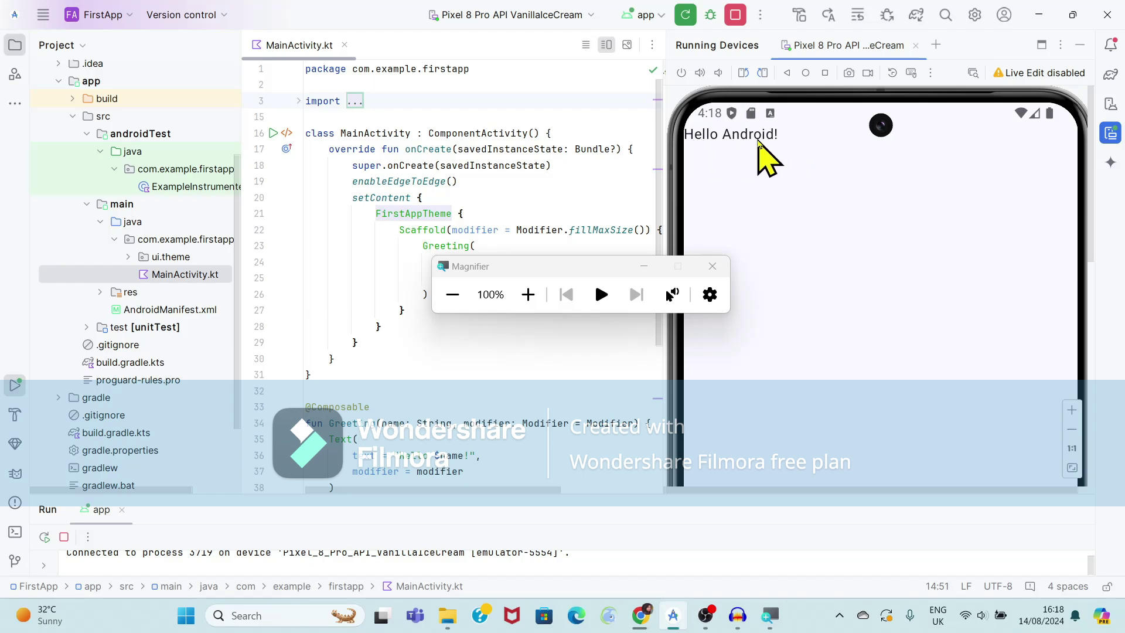
pyautogui.click(720, 268)
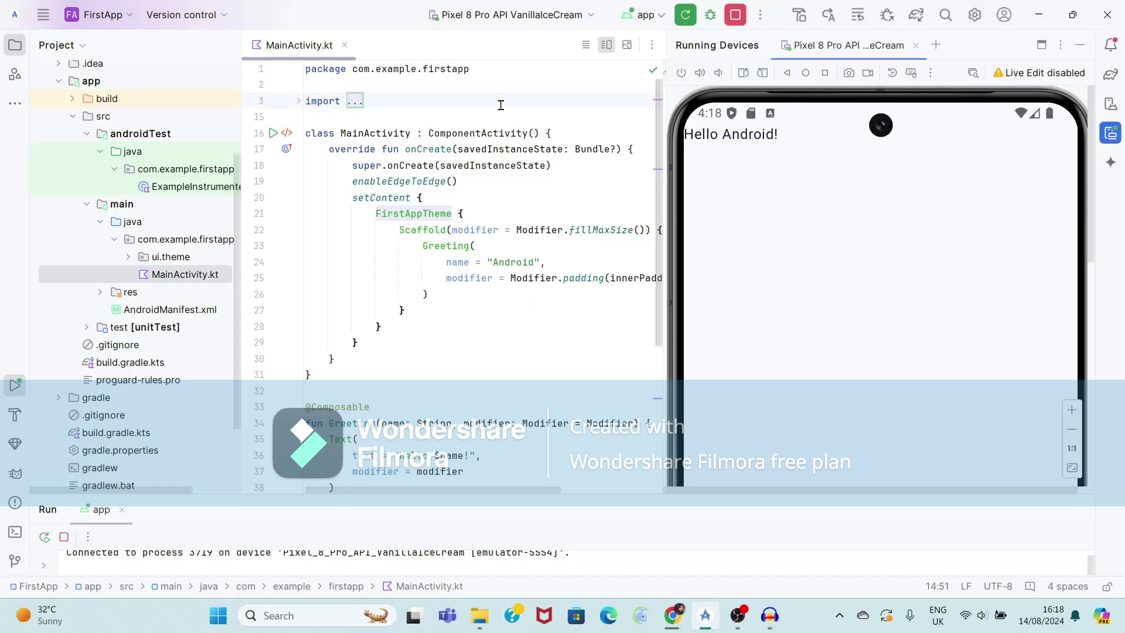
# Step: Set the name argument of the Greeting call in MainActivity.kt's onCreate to "Welcome to STE"
pyautogui.click(642, 372)
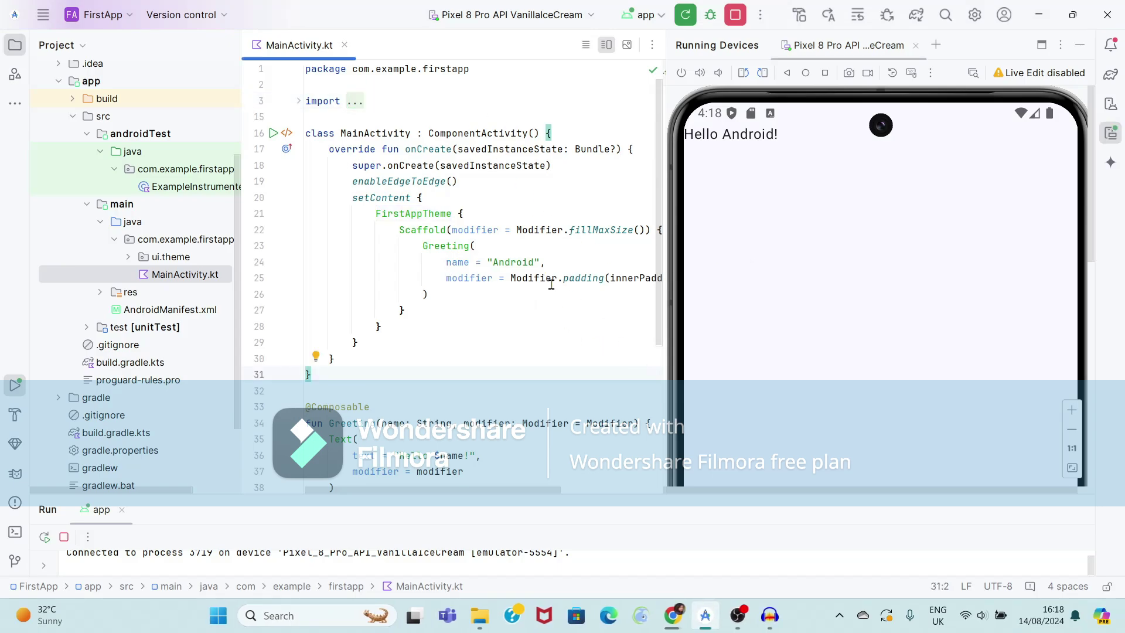
pyautogui.click(536, 262)
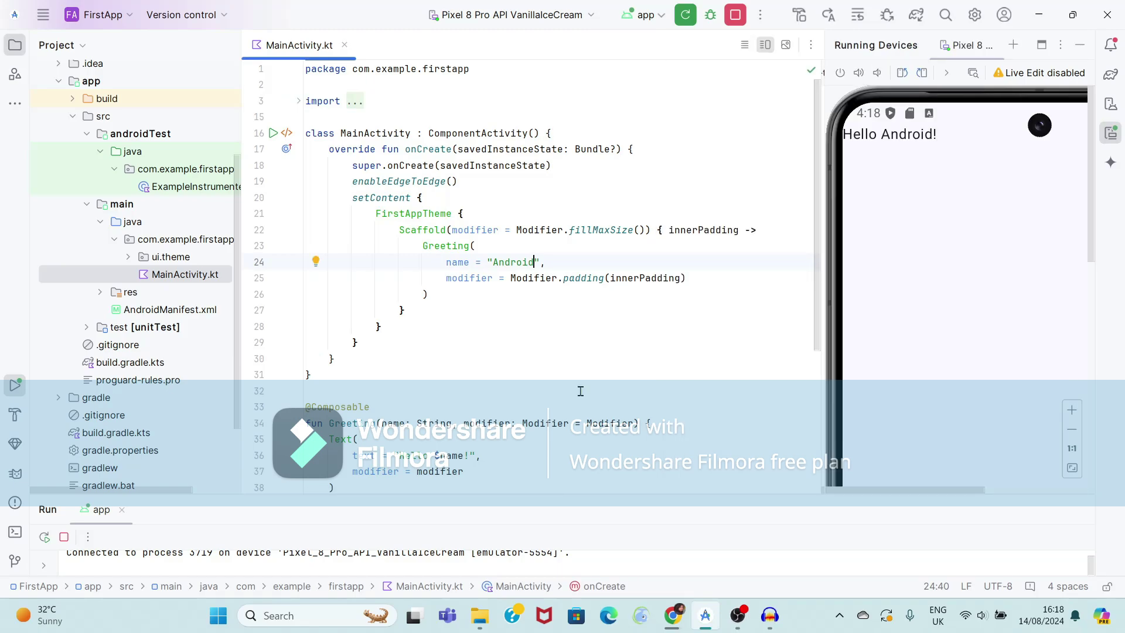
pyautogui.press('BackSpace')
pyautogui.press('BackSpace')
pyautogui.press('BackSpace')
pyautogui.press('BackSpace')
pyautogui.press('BackSpace')
pyautogui.press('BackSpace')
pyautogui.press('BackSpace')
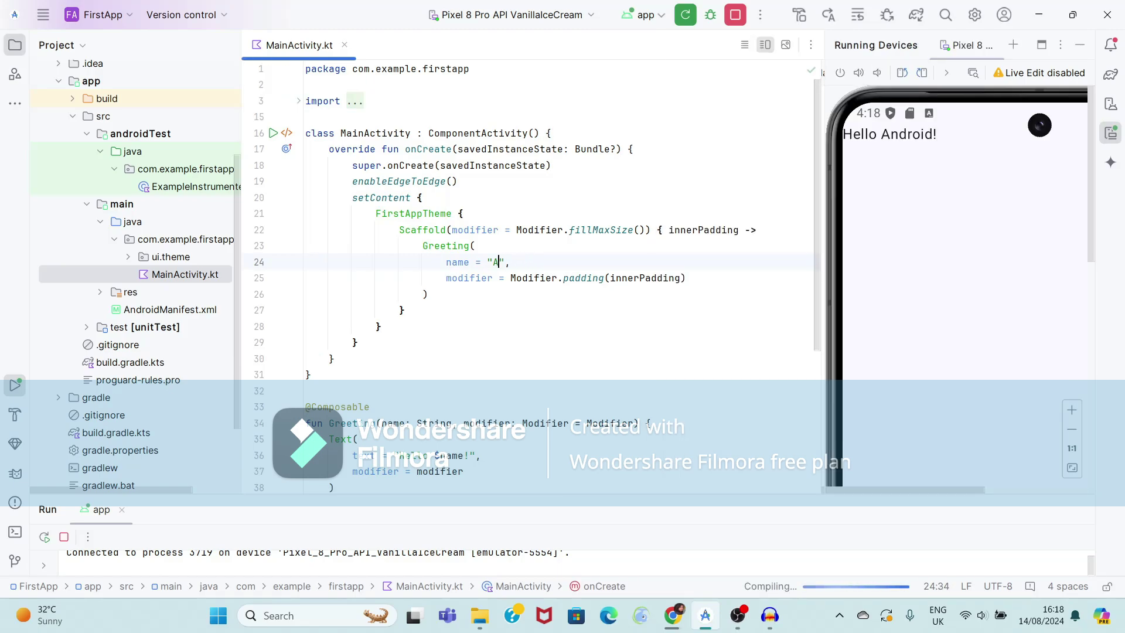
pyautogui.write('Welcome to STE')
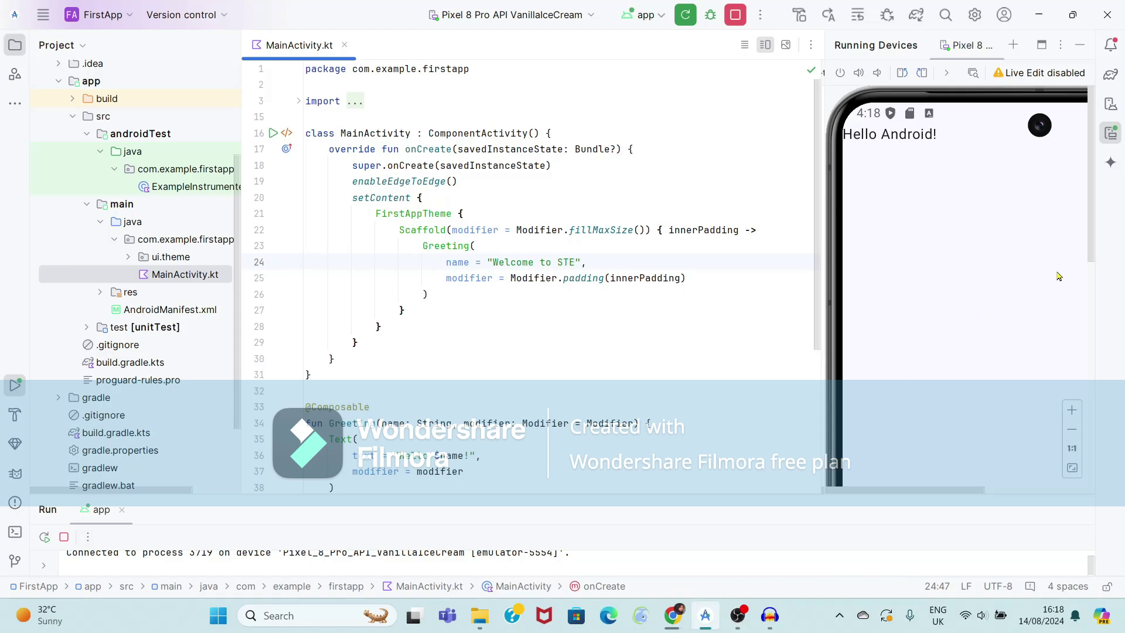
pyautogui.scroll(-3, 1094, 246)
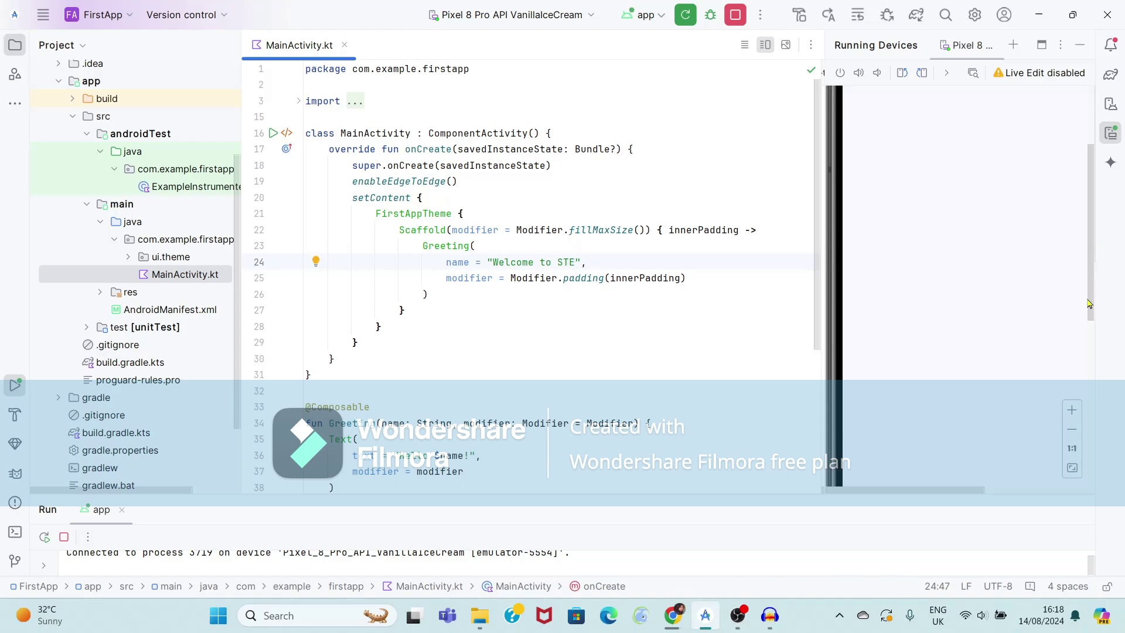
# Step: Copy the "Welcome to STE" text from onCreate's Greeting call and replace "Android" with it in GreetingPreview's Greeting call
pyautogui.moveTo(817, 334); pyautogui.dragTo(819, 452)
pyautogui.click(1090, 203)
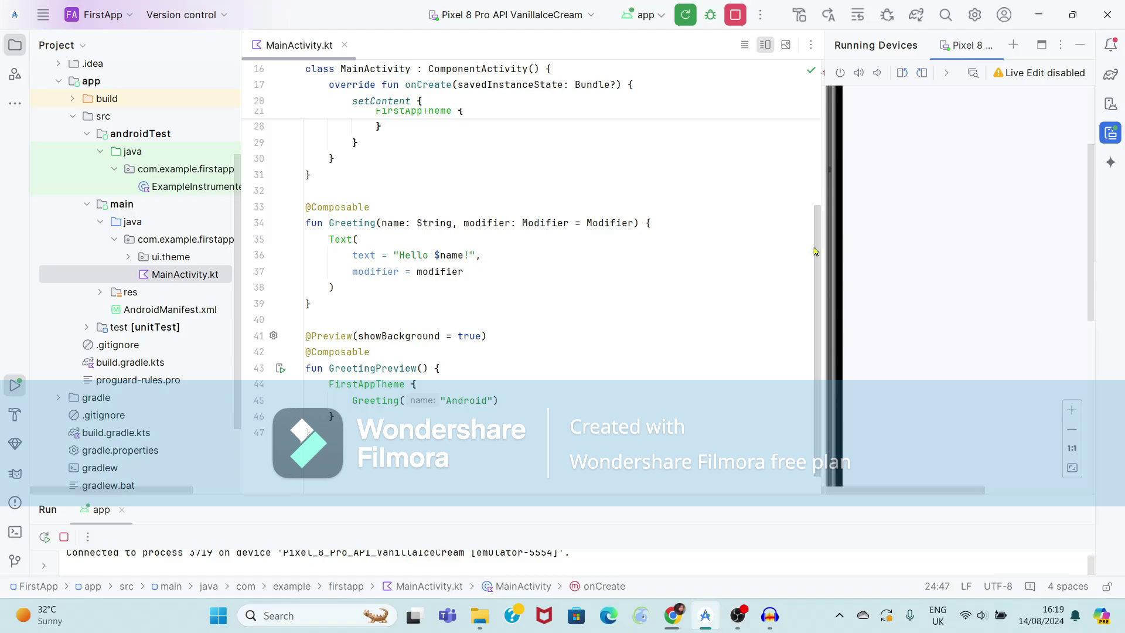
pyautogui.moveTo(814, 248); pyautogui.dragTo(806, 171)
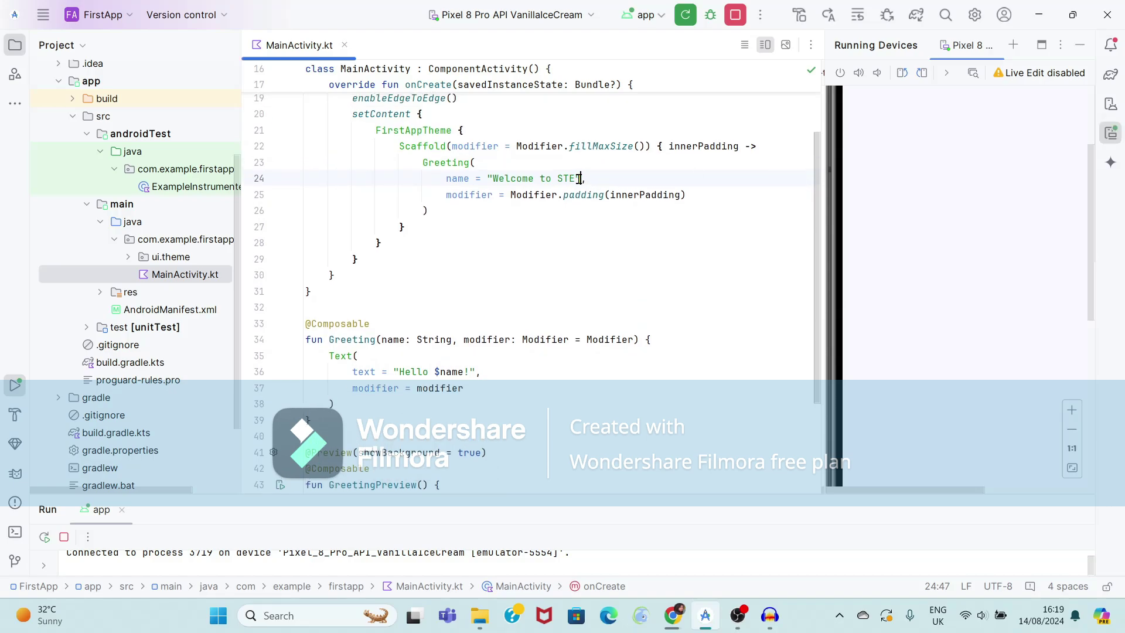
pyautogui.moveTo(581, 179); pyautogui.dragTo(493, 178)
pyautogui.hotkey('ctrl', 'c')
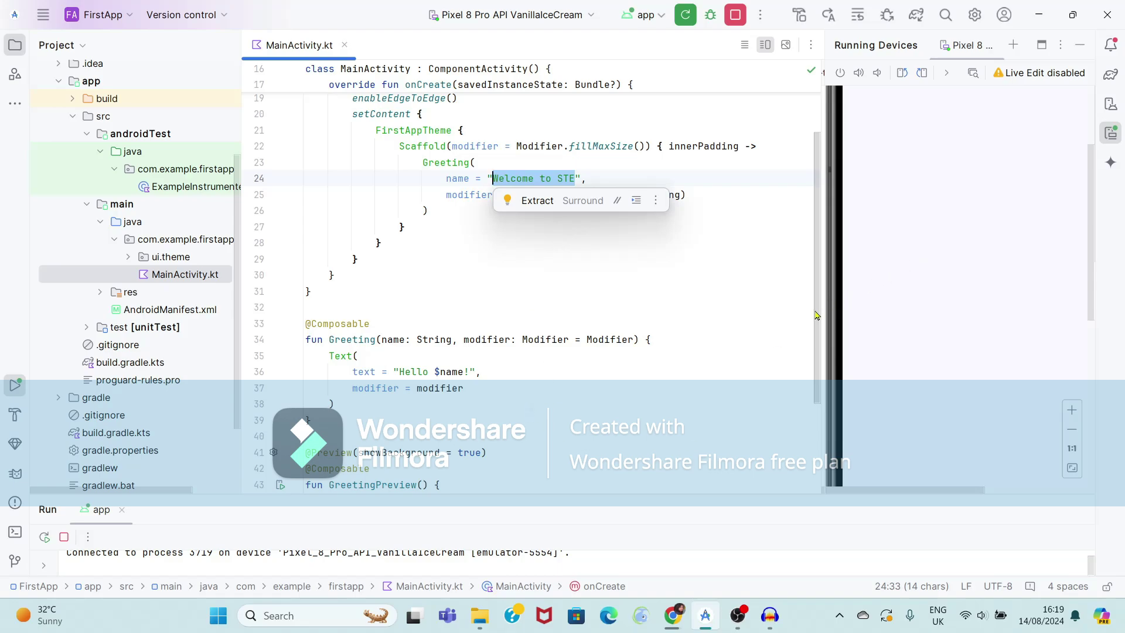
pyautogui.scroll(-3, 806, 406)
pyautogui.doubleClick(468, 373)
pyautogui.hotkey('ctrl', 'v')
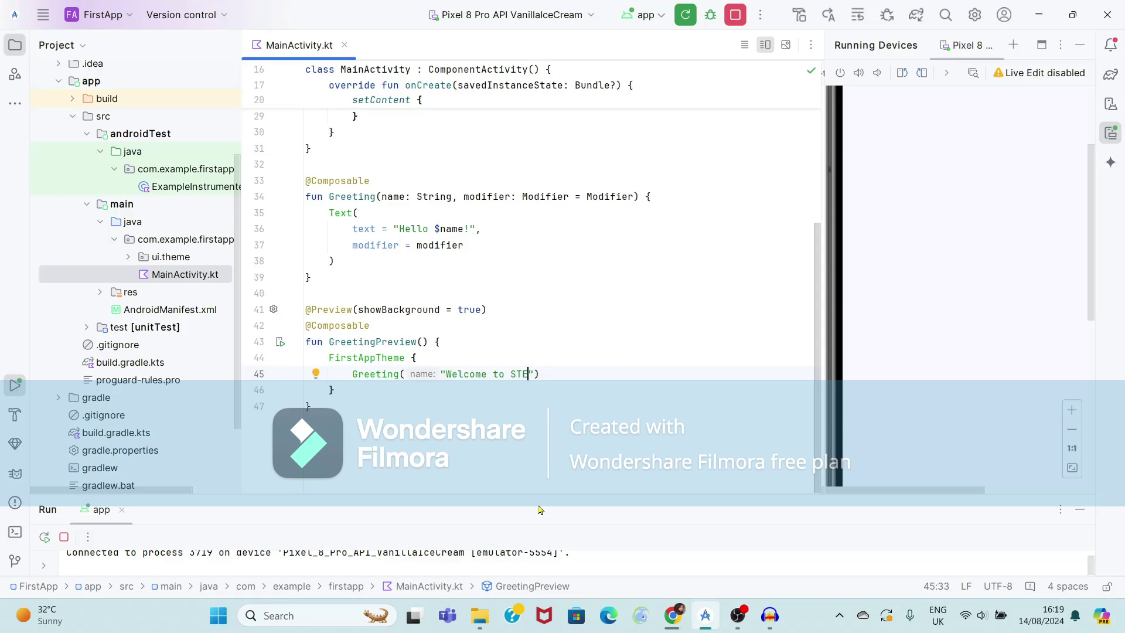
# Step: Rerun the app on the Pixel 8 Pro emulator, examine the greeting in a widened, enlarged device view, and return to the desktop
pyautogui.click(688, 14)
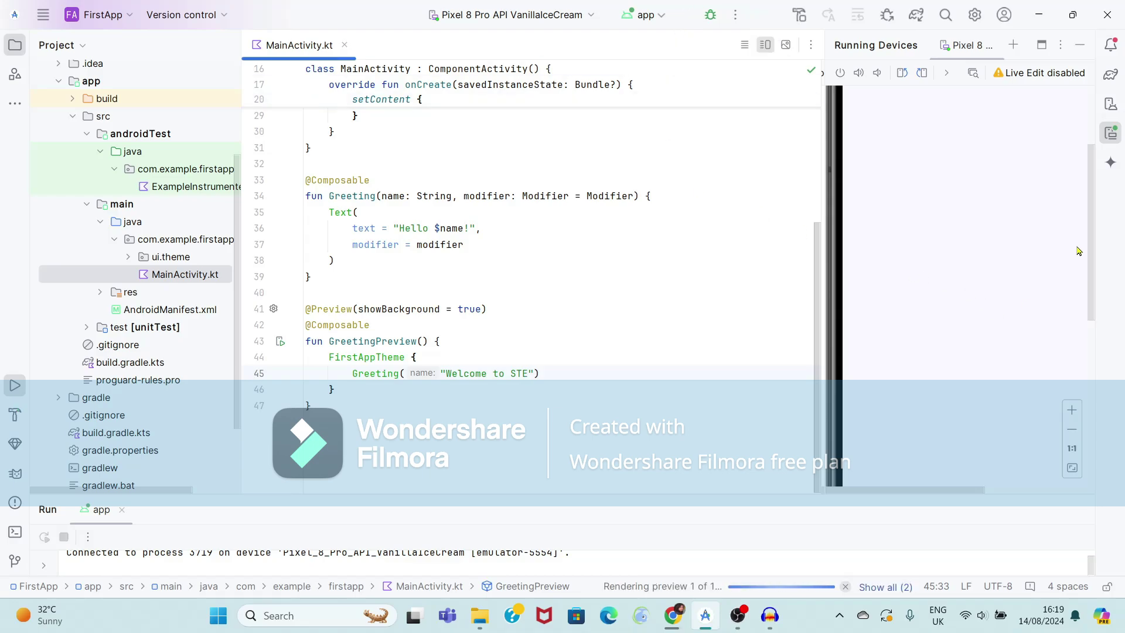
pyautogui.moveTo(823, 255); pyautogui.dragTo(708, 255)
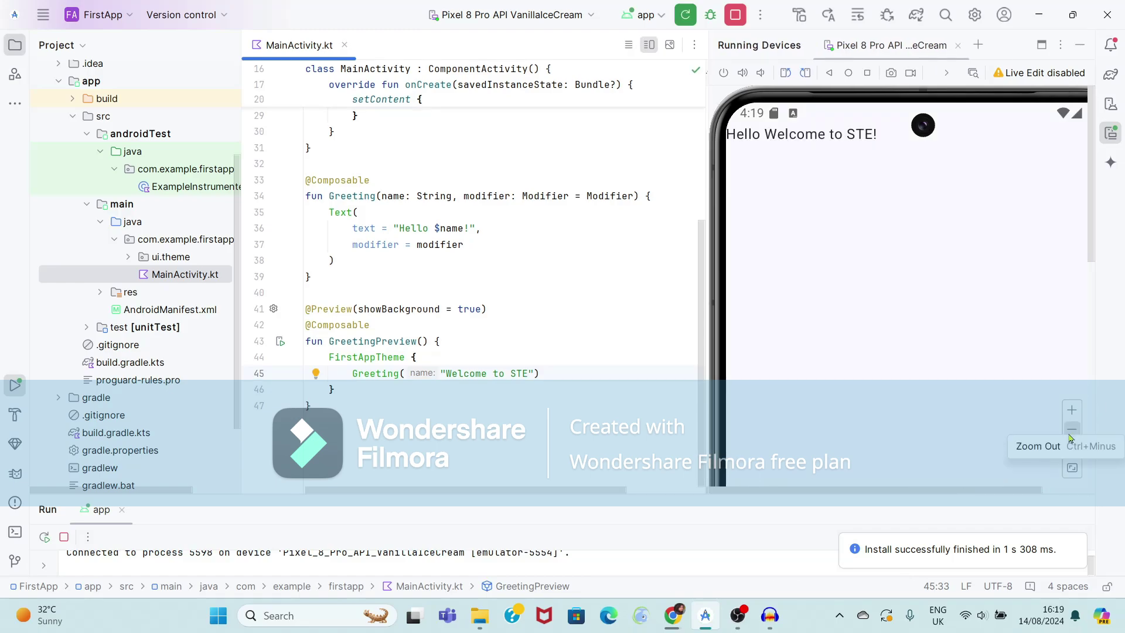
pyautogui.click(1072, 431)
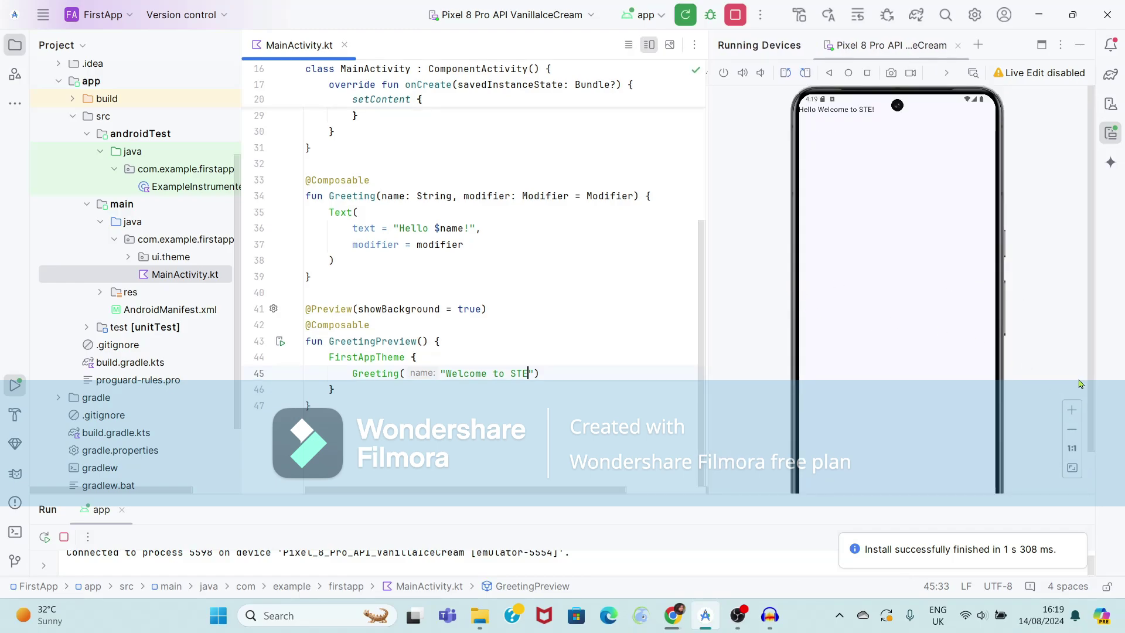
pyautogui.click(1071, 412)
pyautogui.click(1071, 412)
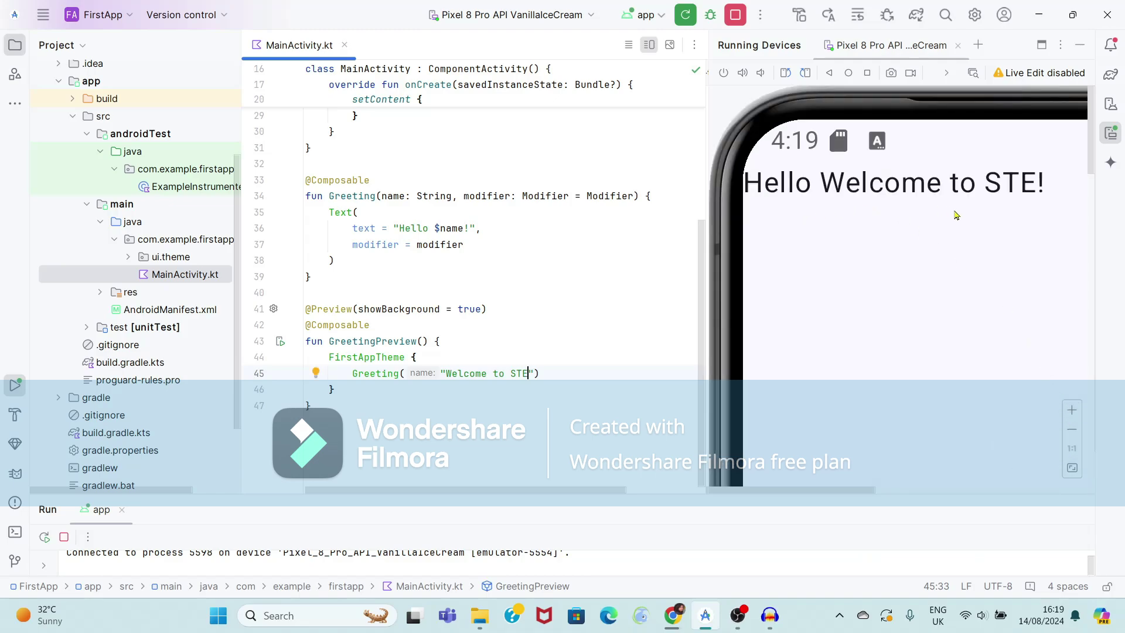
pyautogui.press('super+d')
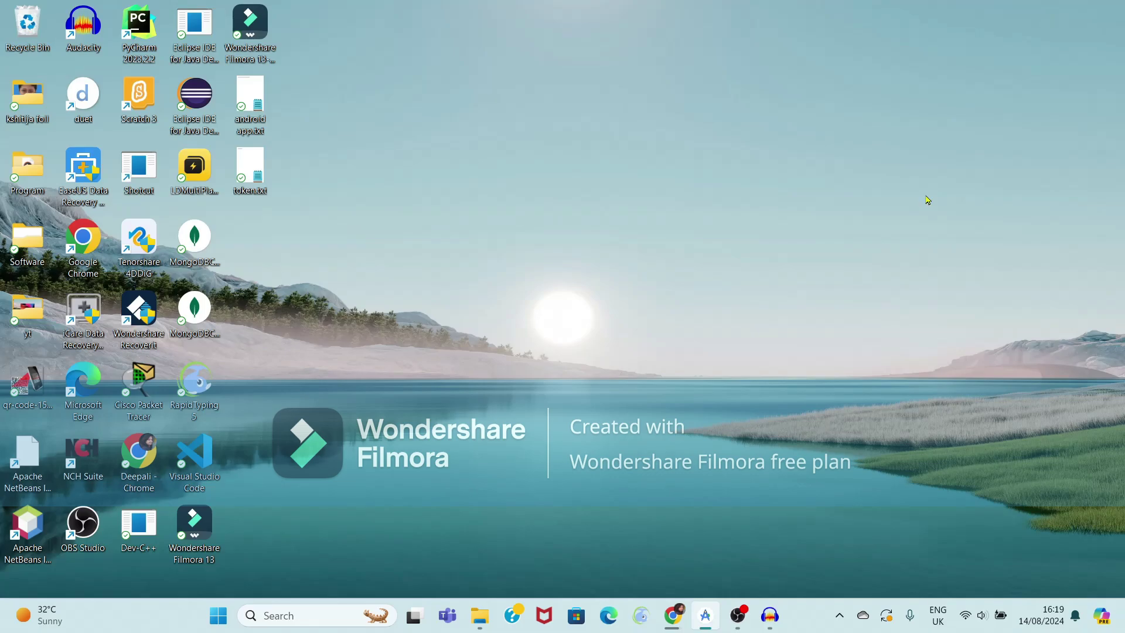